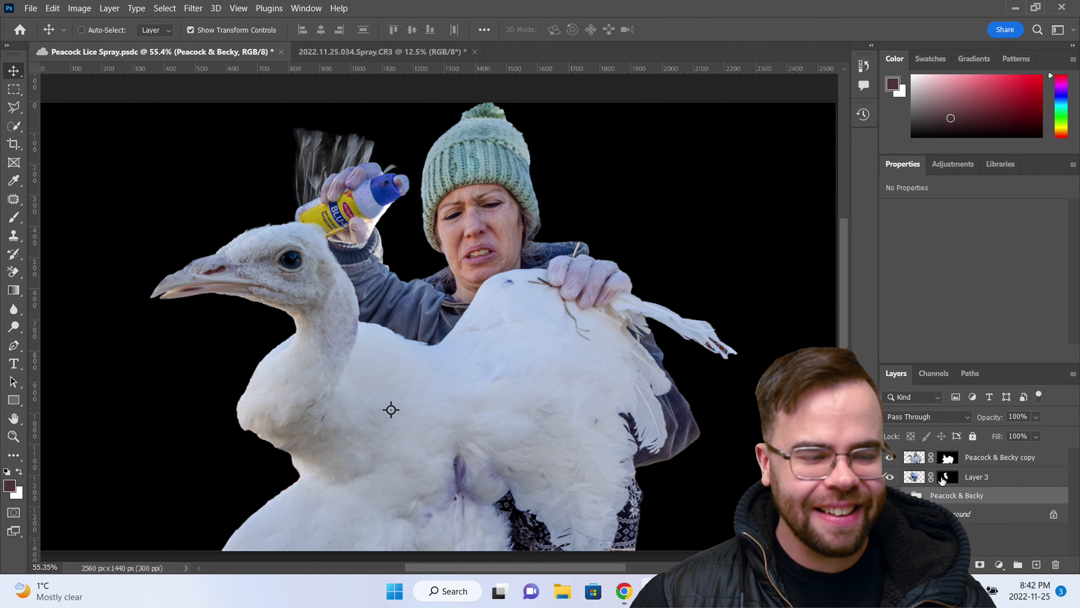
Step: Check Layer 3 by toggling its visibility, and undo the last edits to its arm cut-out's placement and mask
{"action": "left_click", "coordinate": [889, 477]}
{"action": "left_click", "coordinate": [890, 476]}
{"action": "left_click", "coordinate": [890, 477]}
{"action": "key", "text": "ctrl+z"}
{"action": "key", "text": "ctrl+z"}
{"action": "key", "text": "ctrl+z"}
{"action": "key", "text": "ctrl+z"}
{"action": "key", "text": "ctrl+z"}
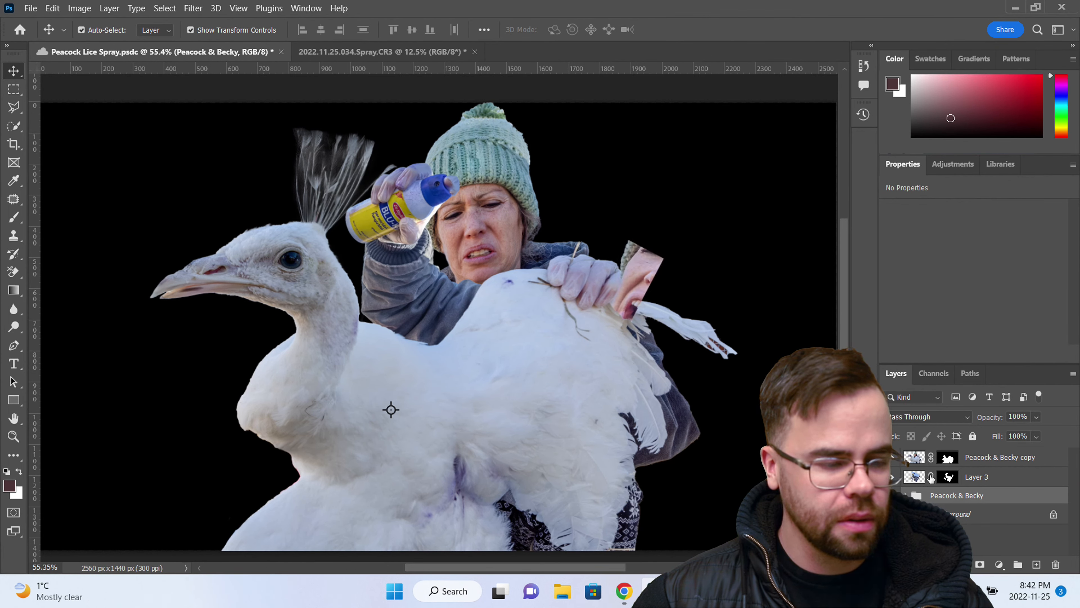
{"action": "key", "text": "m"}
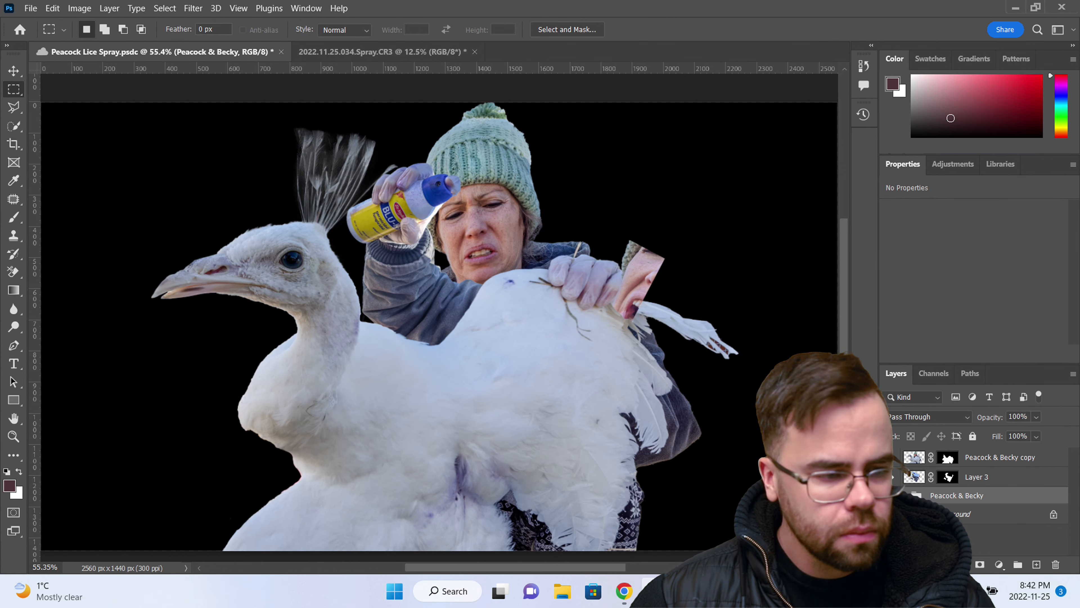
Step: Hide Layer 3 and apply the layer mask of the peacock copy layer permanently
{"action": "left_click", "coordinate": [890, 477]}
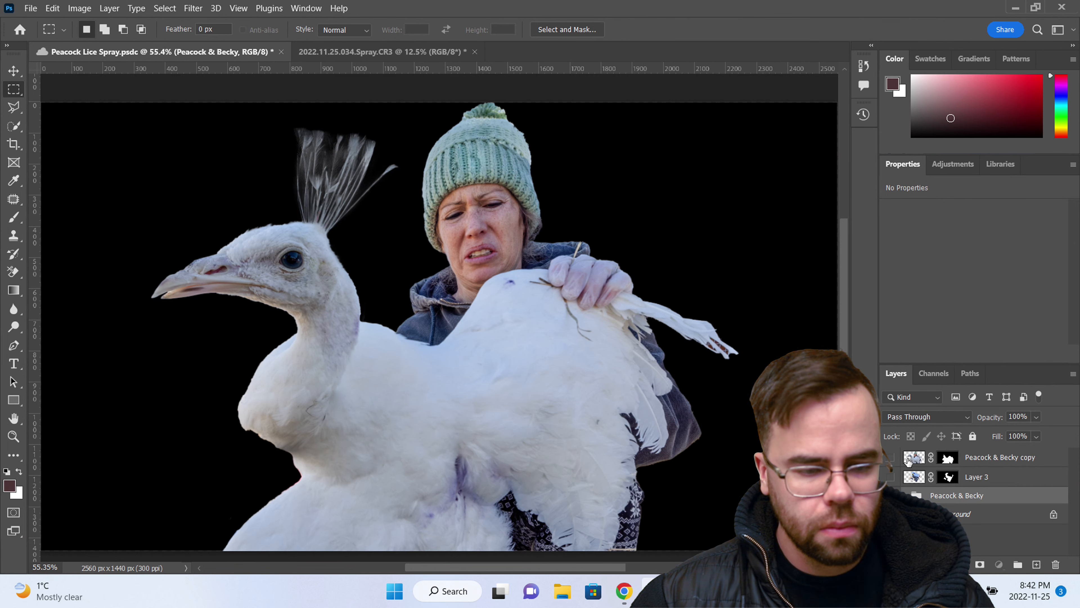
{"action": "left_click", "coordinate": [936, 465]}
{"action": "left_click", "coordinate": [948, 457]}
{"action": "right_click", "coordinate": [947, 457]}
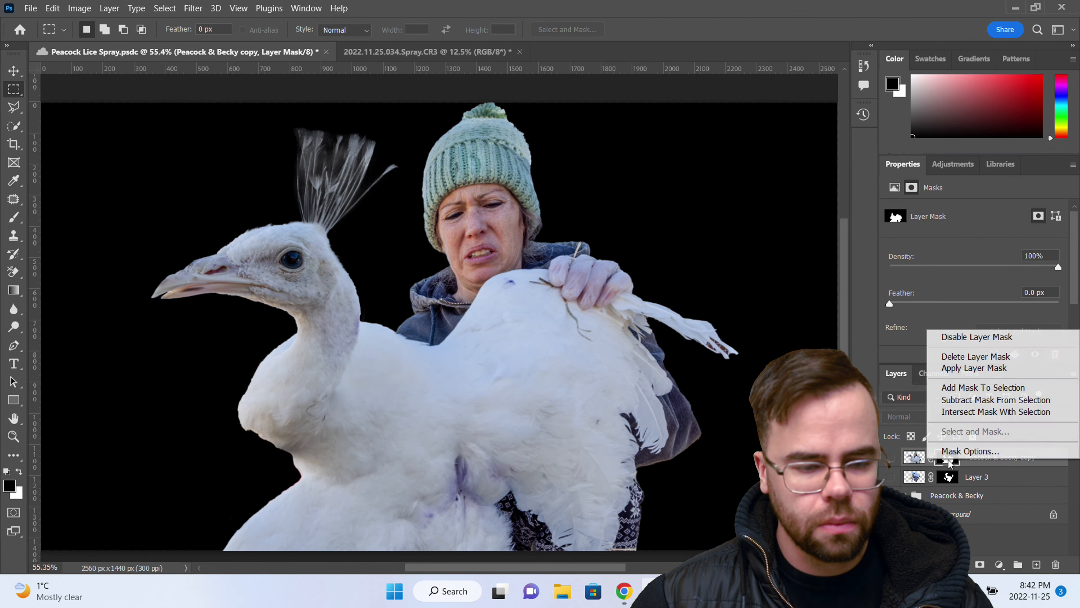
{"action": "left_click", "coordinate": [978, 367]}
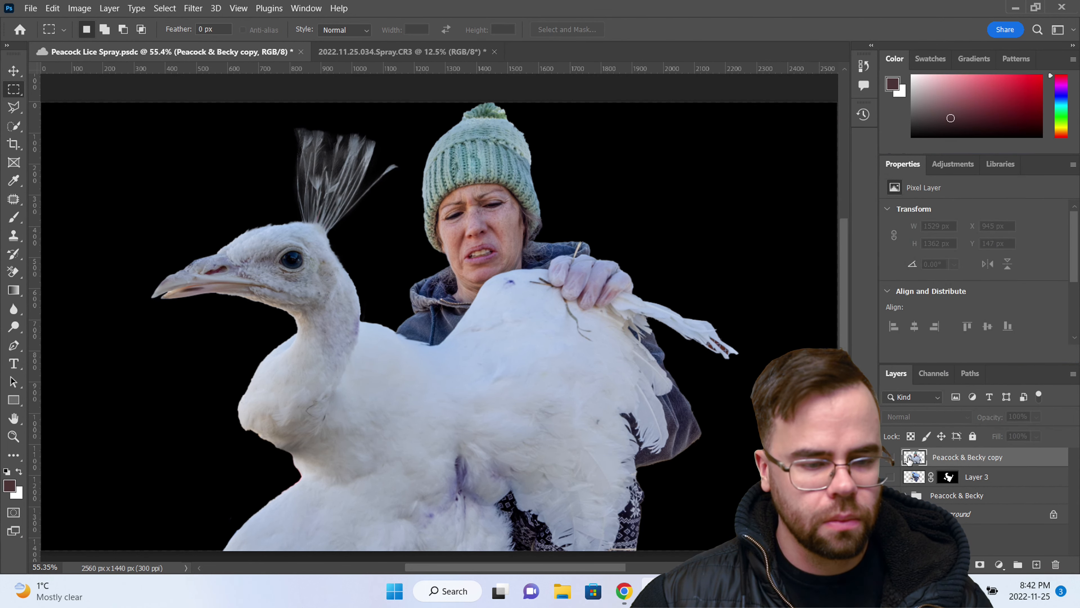
{"action": "left_click", "coordinate": [892, 457]}
{"action": "left_click", "coordinate": [892, 457]}
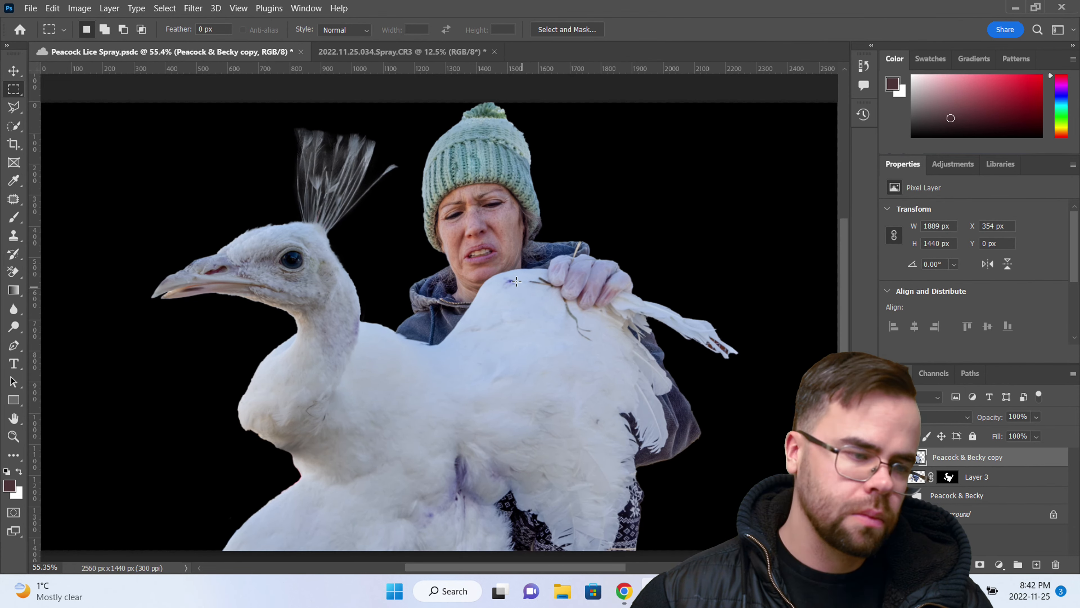
Step: Quick-select the woman's lower face, neck, hood and jacket collar on the peacock copy layer
{"action": "key", "text": "w"}
{"action": "scroll", "coordinate": [469, 278], "scroll_direction": "up", "scroll_amount": 3}
{"action": "mouse_move", "coordinate": [489, 192]}
{"action": "left_mouse_down"}
{"action": "mouse_move", "coordinate": [324, 332]}
{"action": "mouse_move", "coordinate": [315, 325]}
{"action": "left_mouse_up"}
{"action": "key", "text": "ctrl+minus"}
{"action": "key", "text": "ctrl+minus"}
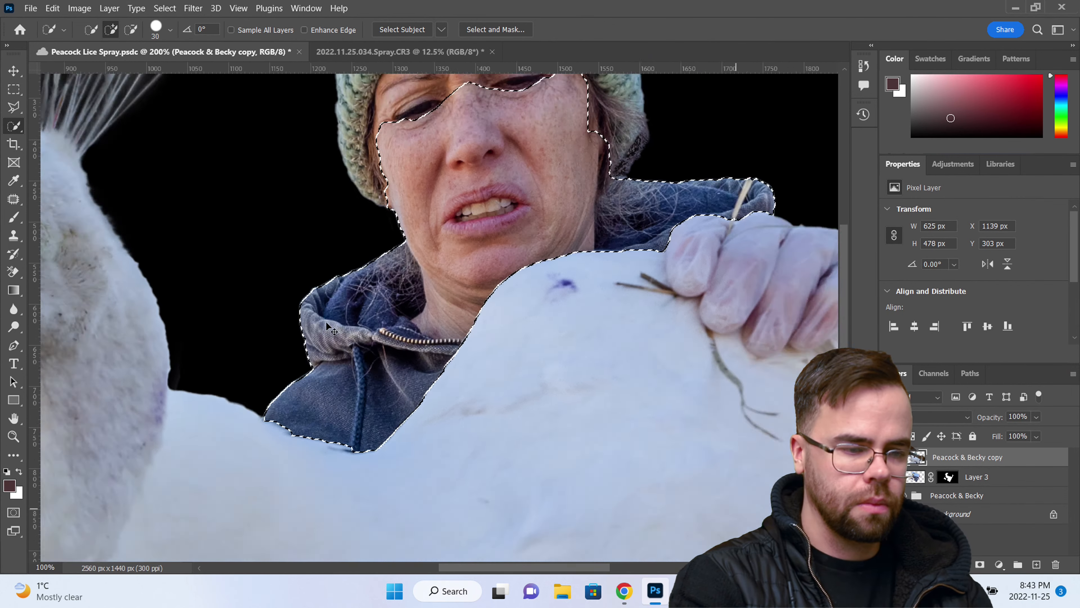
Step: Mask the selected area out of the peacock copy layer and brush away the rest of the woman's head on the mask
{"action": "key", "text": "b"}
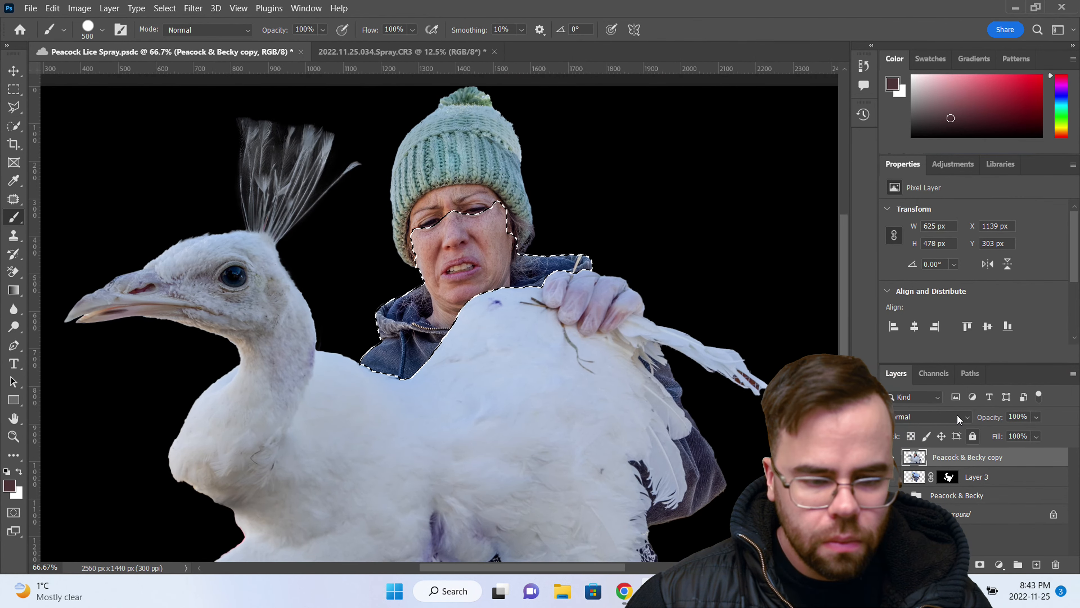
{"action": "left_click", "coordinate": [980, 564], "text": "alt"}
{"action": "key", "text": "["}
{"action": "key", "text": "["}
{"action": "key", "text": "["}
{"action": "mouse_move", "coordinate": [542, 246]}
{"action": "left_mouse_down"}
{"action": "mouse_move", "coordinate": [516, 138]}
{"action": "mouse_move", "coordinate": [442, 173]}
{"action": "mouse_move", "coordinate": [456, 137]}
{"action": "mouse_move", "coordinate": [430, 168]}
{"action": "left_mouse_up"}
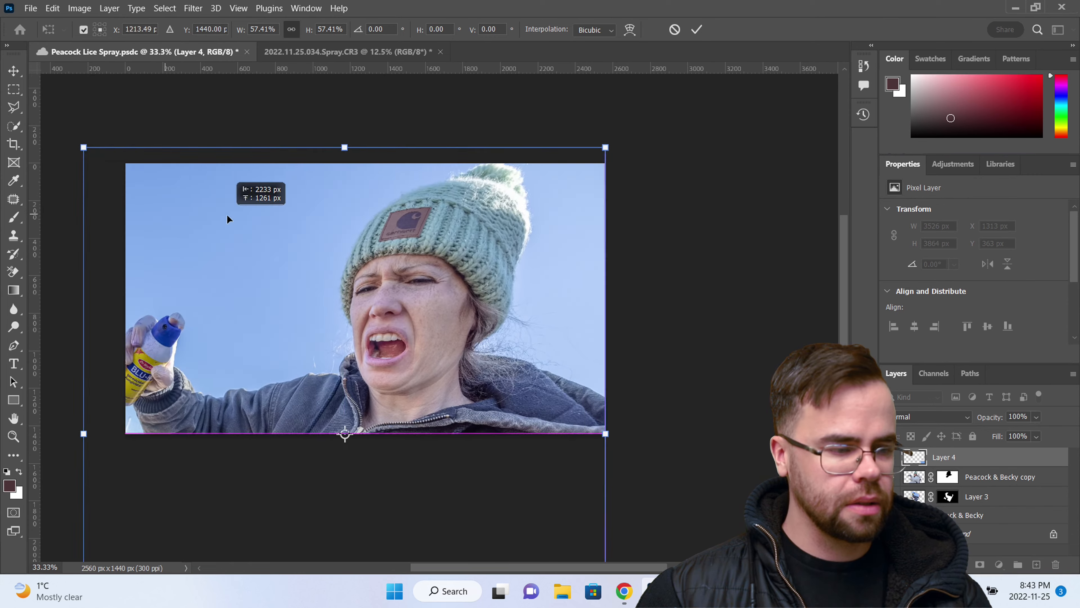
Step: Scale down the shouting-woman photo on Layer 4 and position it over the centre-right of the canvas
{"action": "left_click_drag", "start_coordinate": [227, 213], "coordinate": [217, 197]}
{"action": "left_click_drag", "start_coordinate": [116, 173], "coordinate": [135, 194]}
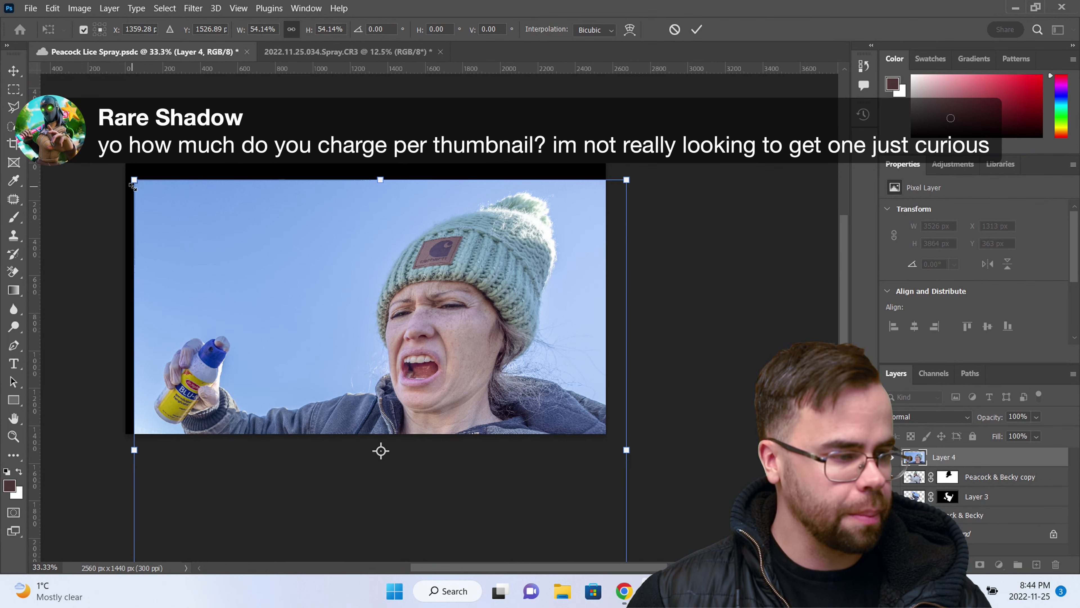
{"action": "left_click_drag", "start_coordinate": [238, 276], "coordinate": [231, 234]}
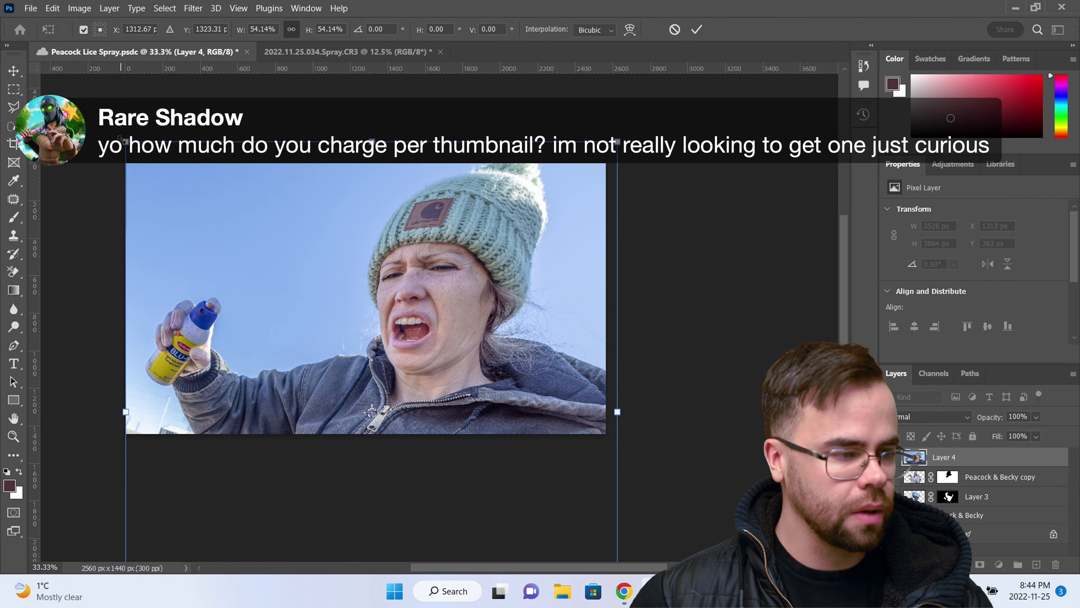
{"action": "left_click_drag", "start_coordinate": [121, 140], "coordinate": [332, 368]}
{"action": "left_click_drag", "start_coordinate": [468, 469], "coordinate": [409, 257]}
{"action": "key", "text": "Return"}
Step: Remove the background from Layer 4 and place the layer directly beneath the peacock copy layer
{"action": "scroll", "coordinate": [974, 272], "scroll_direction": "down", "scroll_amount": 3}
{"action": "left_click", "coordinate": [951, 298]}
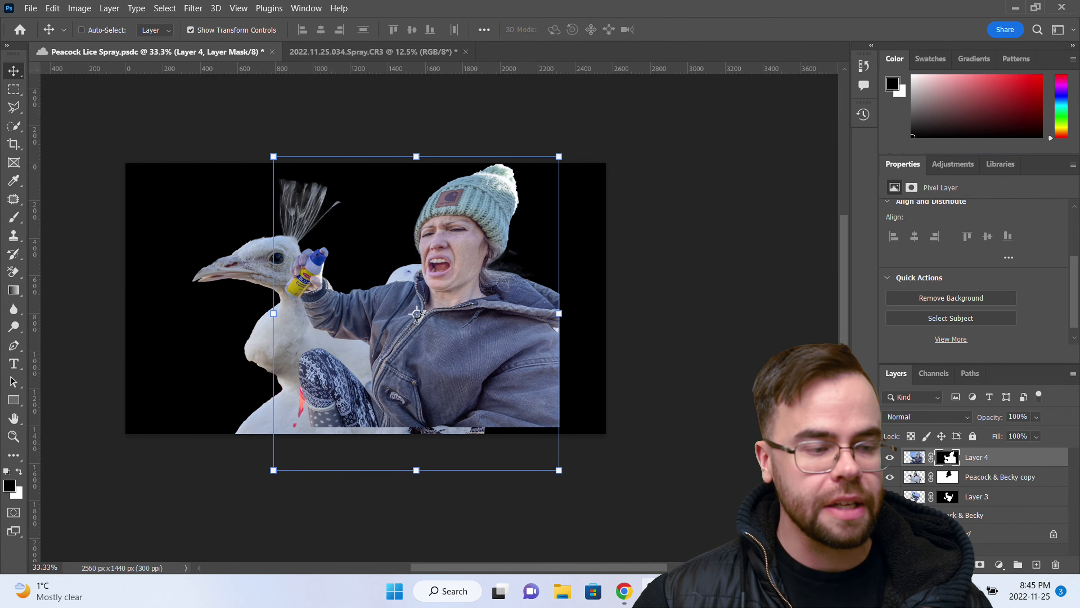
{"action": "left_click_drag", "start_coordinate": [977, 458], "coordinate": [982, 488]}
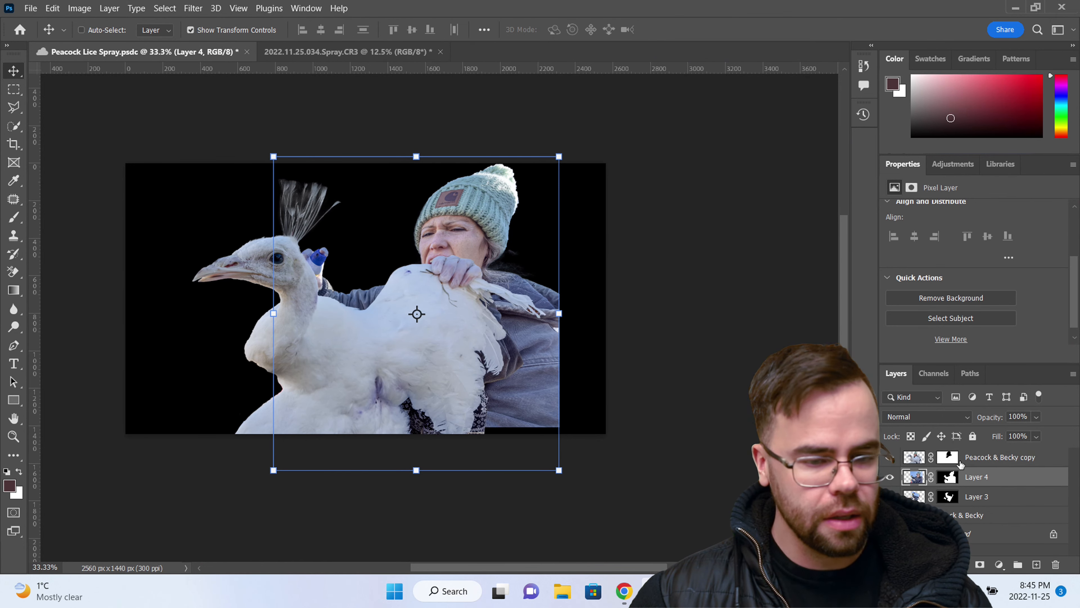
Step: Raise the woman on Layer 4 behind the peacock, scale her to 86.33%, rotate her 16.33°, and shift her toward the peacock's tail
{"action": "left_click_drag", "start_coordinate": [452, 274], "coordinate": [452, 218]}
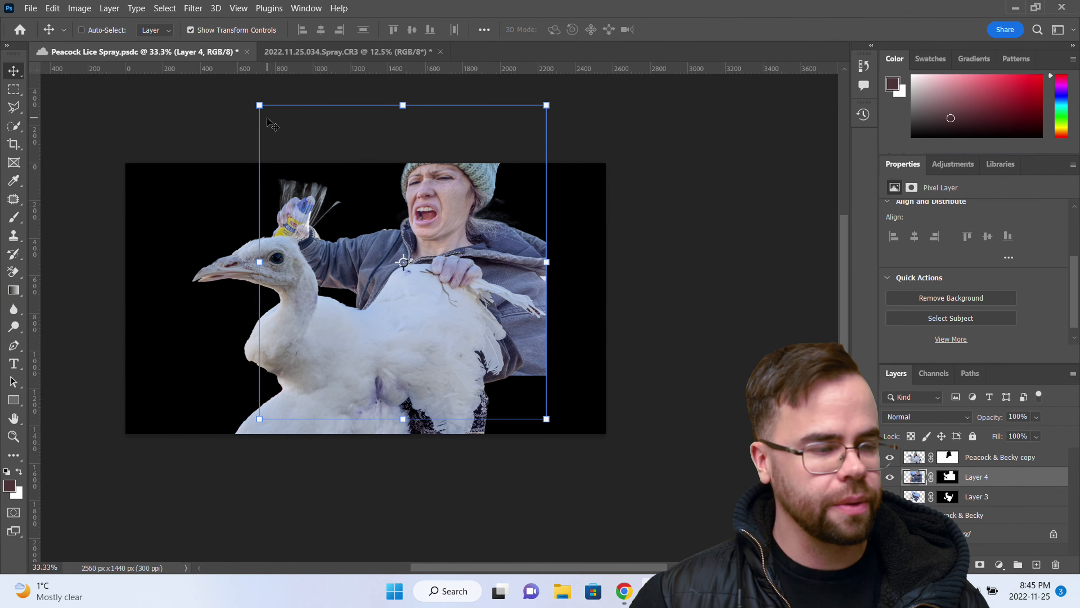
{"action": "left_click_drag", "start_coordinate": [260, 111], "coordinate": [299, 153]}
{"action": "left_click_drag", "start_coordinate": [426, 238], "coordinate": [391, 229]}
{"action": "left_click_drag", "start_coordinate": [568, 220], "coordinate": [576, 272]}
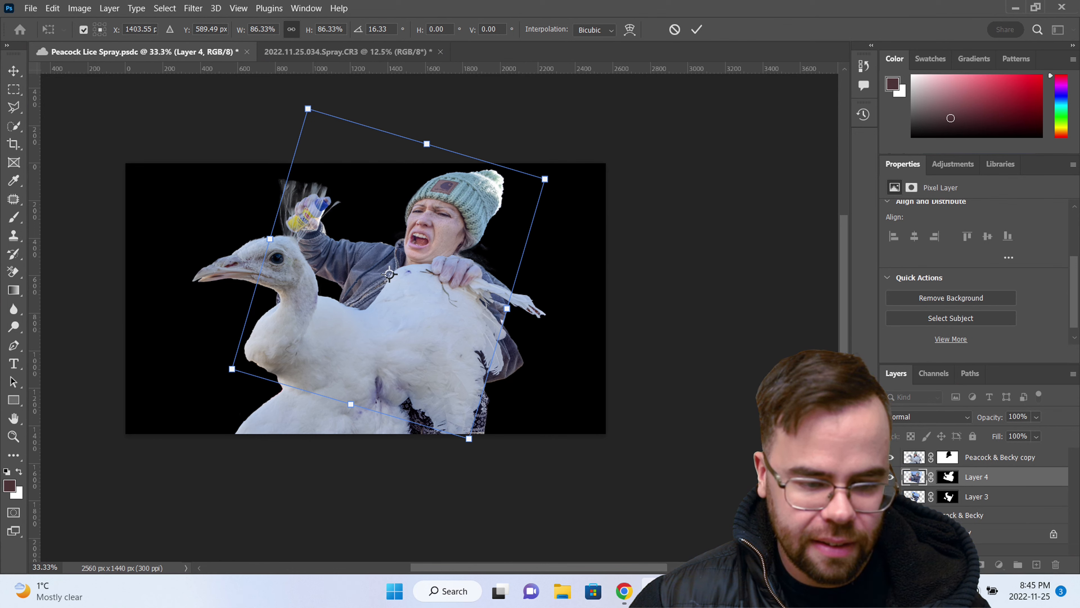
{"action": "key", "text": "Return"}
{"action": "left_click", "coordinate": [892, 514]}
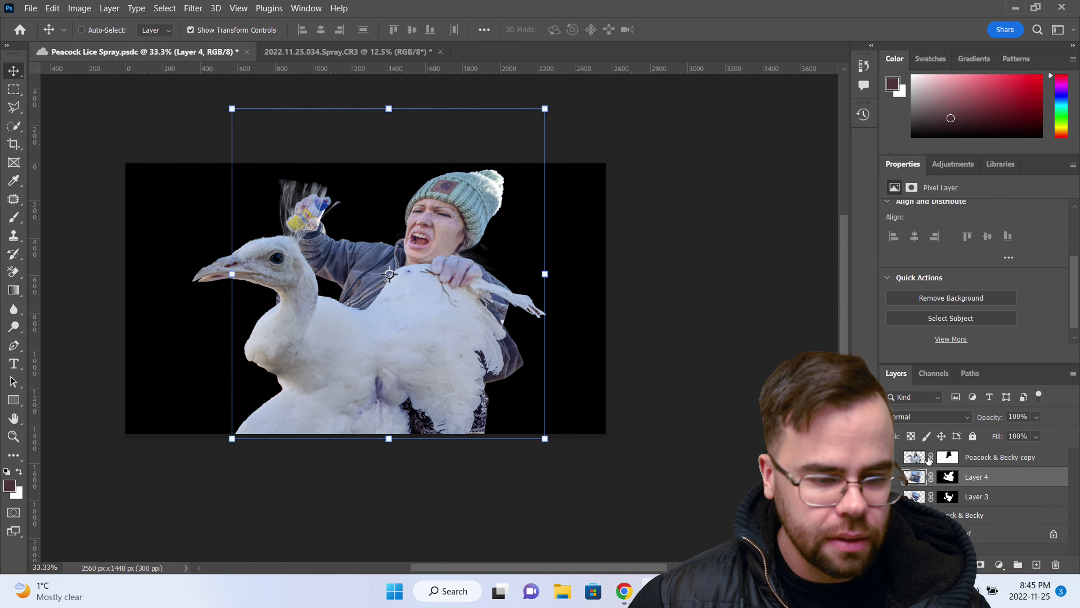
{"action": "left_click_drag", "start_coordinate": [442, 213], "coordinate": [479, 216]}
Step: Enlarge the peacock copy layer to 114%, rotate it 7.84°, and reposition it in front of the woman
{"action": "left_click", "coordinate": [917, 462]}
{"action": "left_click_drag", "start_coordinate": [192, 163], "coordinate": [163, 141]}
{"action": "left_click_drag", "start_coordinate": [555, 134], "coordinate": [575, 165]}
{"action": "left_click_drag", "start_coordinate": [491, 216], "coordinate": [496, 241]}
{"action": "left_click_drag", "start_coordinate": [570, 198], "coordinate": [594, 187]}
{"action": "left_click_drag", "start_coordinate": [540, 231], "coordinate": [544, 238]}
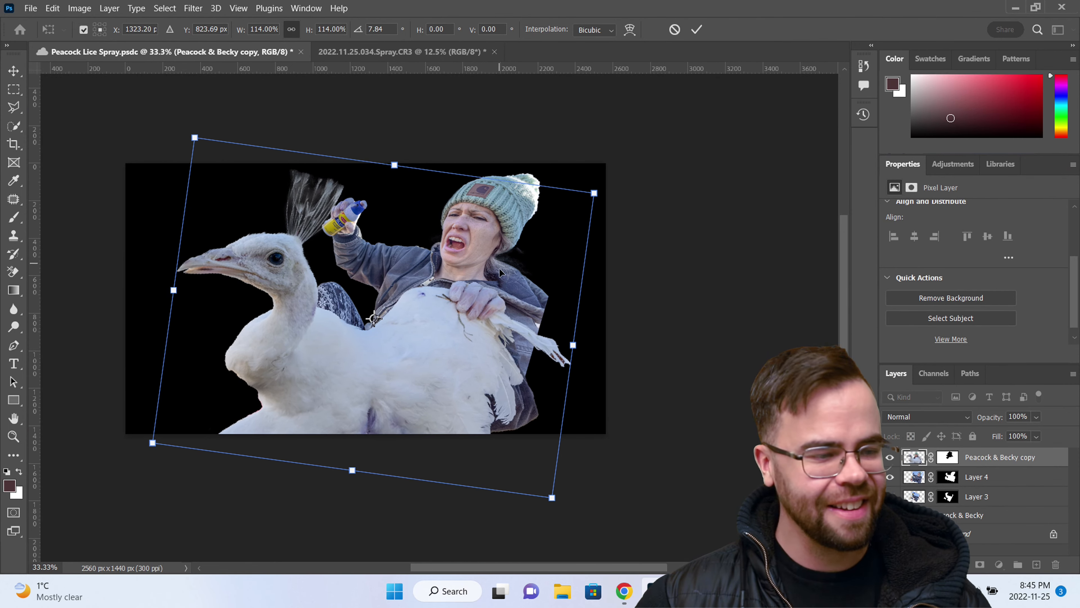
{"action": "key", "text": "Return"}
Step: Rotate the woman on Layer 4 by -13.38° and move her up behind the peacock's back
{"action": "left_click", "coordinate": [977, 477]}
{"action": "key", "text": "ctrl+t"}
{"action": "left_click_drag", "start_coordinate": [591, 95], "coordinate": [547, 62]}
{"action": "left_click_drag", "start_coordinate": [512, 188], "coordinate": [494, 199]}
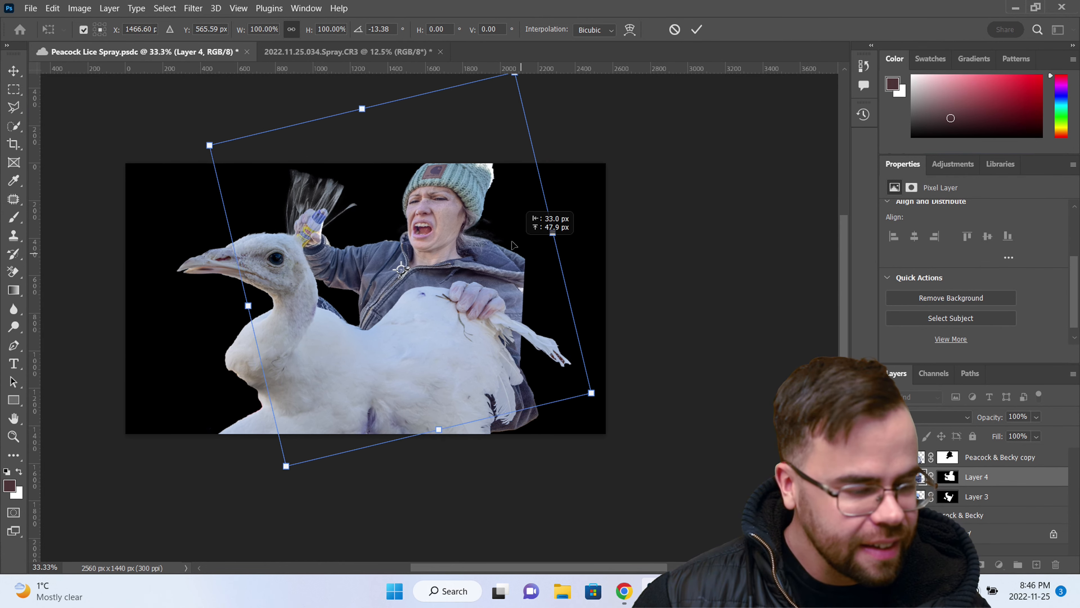
{"action": "left_click_drag", "start_coordinate": [525, 258], "coordinate": [512, 243]}
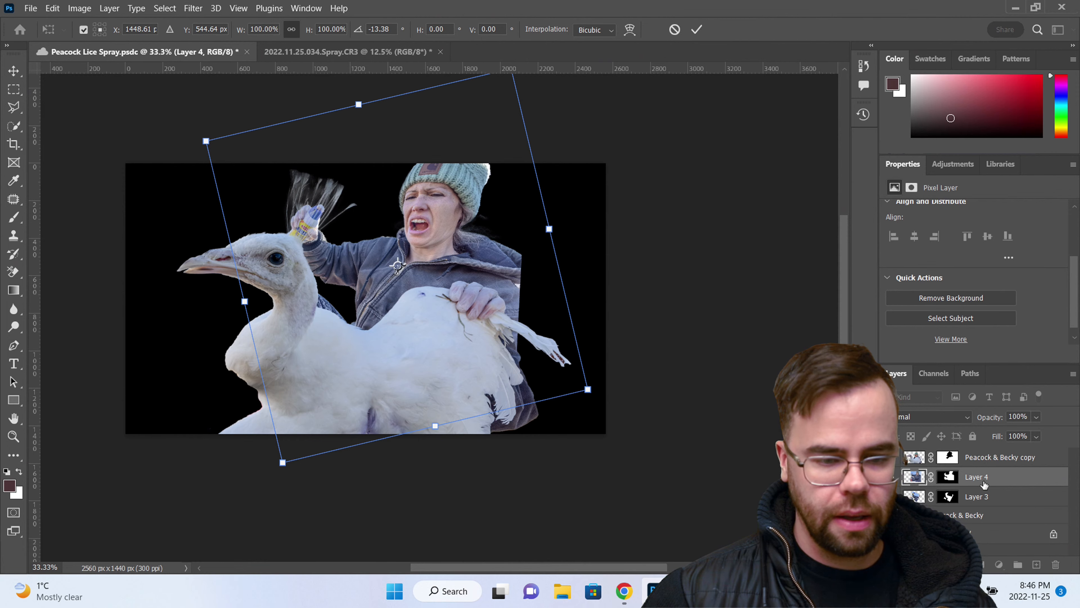
{"action": "key", "text": "Return"}
Step: Rotate the peacock copy layer by -8.57°, enlarge it by about 11%, and position it so the tail reaches the canvas edge
{"action": "left_click", "coordinate": [978, 458]}
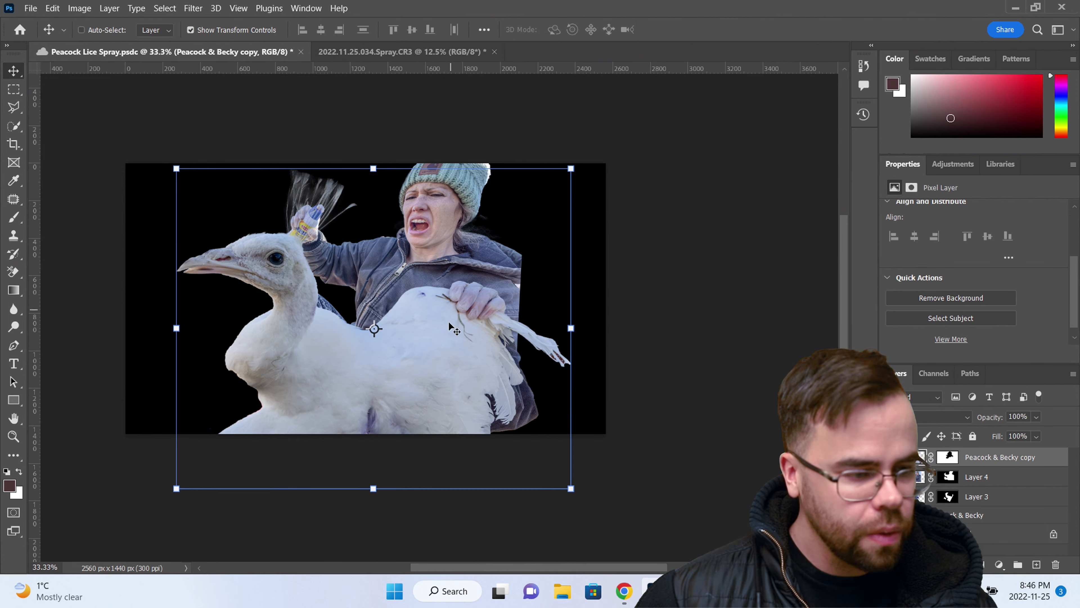
{"action": "left_click_drag", "start_coordinate": [454, 329], "coordinate": [456, 353]}
{"action": "left_click_drag", "start_coordinate": [582, 371], "coordinate": [579, 336]}
{"action": "left_click_drag", "start_coordinate": [502, 352], "coordinate": [492, 326]}
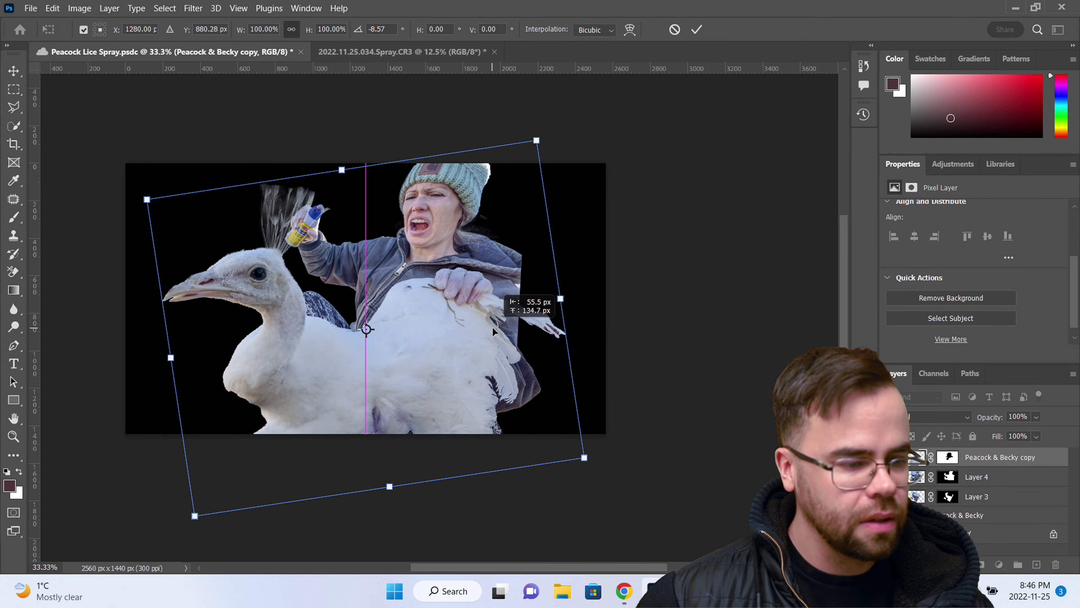
{"action": "left_click_drag", "start_coordinate": [586, 444], "coordinate": [632, 462]}
{"action": "left_click_drag", "start_coordinate": [448, 348], "coordinate": [447, 339]}
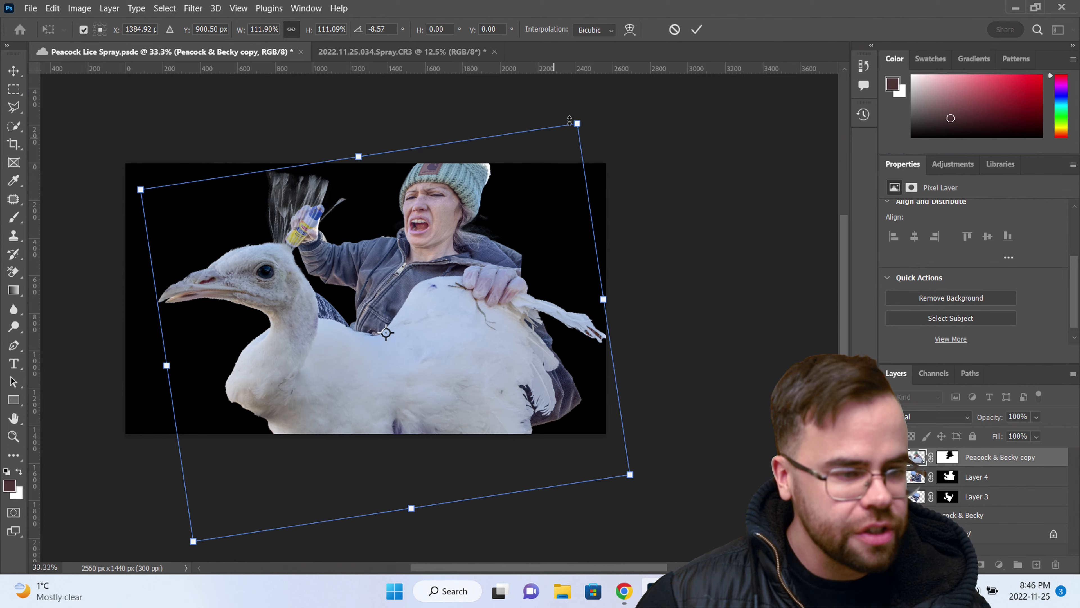
{"action": "left_click_drag", "start_coordinate": [549, 166], "coordinate": [546, 169]}
{"action": "key", "text": "Return"}
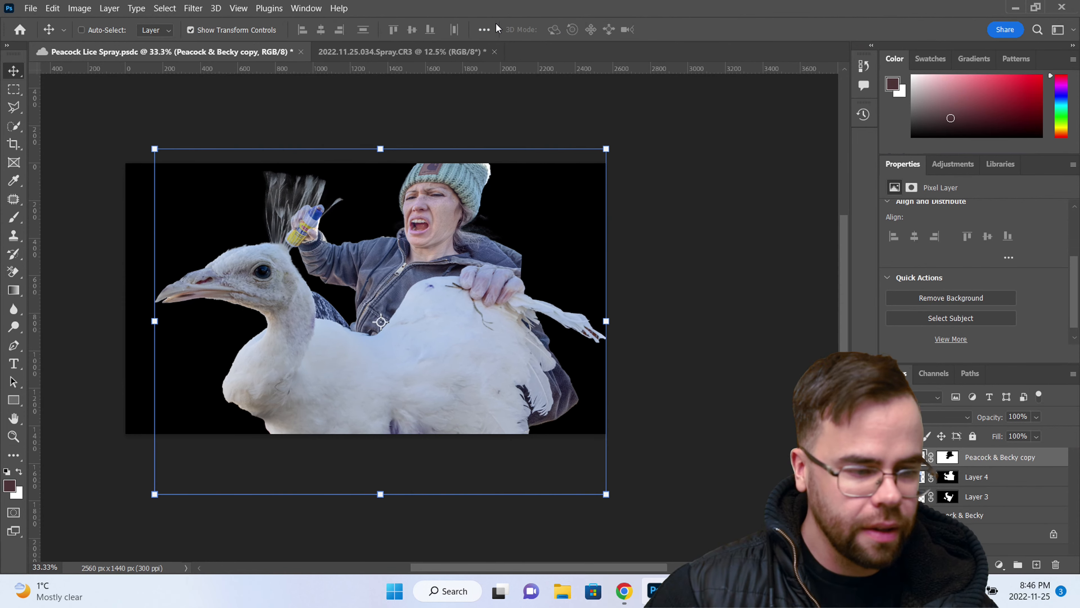
Step: Enlarge the woman on Layer 4 to 134.71% and reposition her so the spray bottle sits above the peacock's head
{"action": "left_click", "coordinate": [973, 480]}
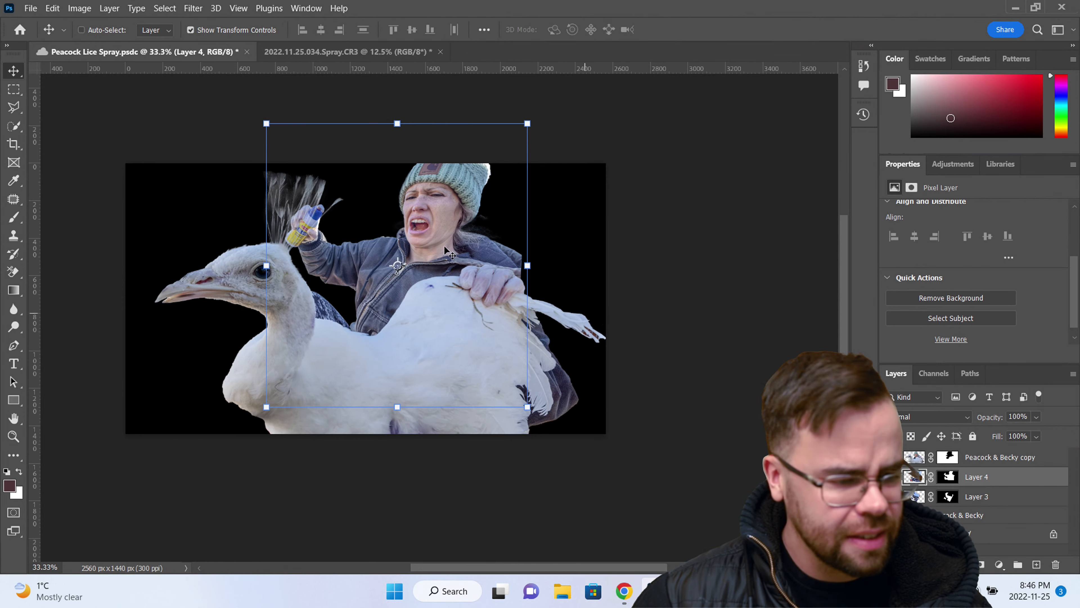
{"action": "mouse_move", "coordinate": [411, 230]}
{"action": "left_mouse_down"}
{"action": "mouse_move", "coordinate": [427, 261]}
{"action": "mouse_move", "coordinate": [409, 245]}
{"action": "left_mouse_up"}
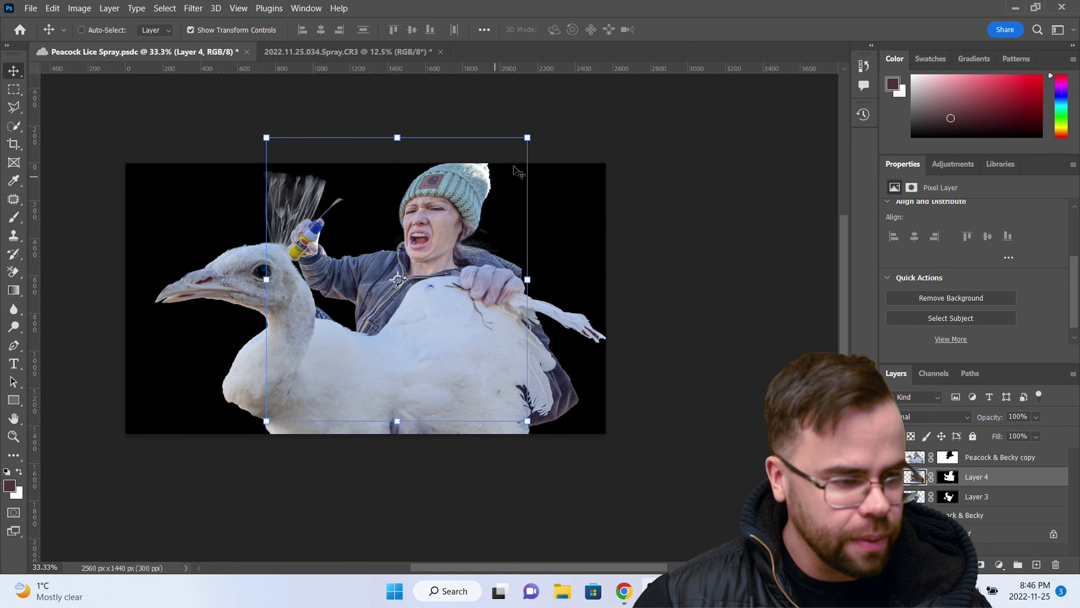
{"action": "left_click_drag", "start_coordinate": [528, 138], "coordinate": [623, 61]}
{"action": "key", "text": "ctrl+z"}
{"action": "left_click_drag", "start_coordinate": [504, 192], "coordinate": [507, 251]}
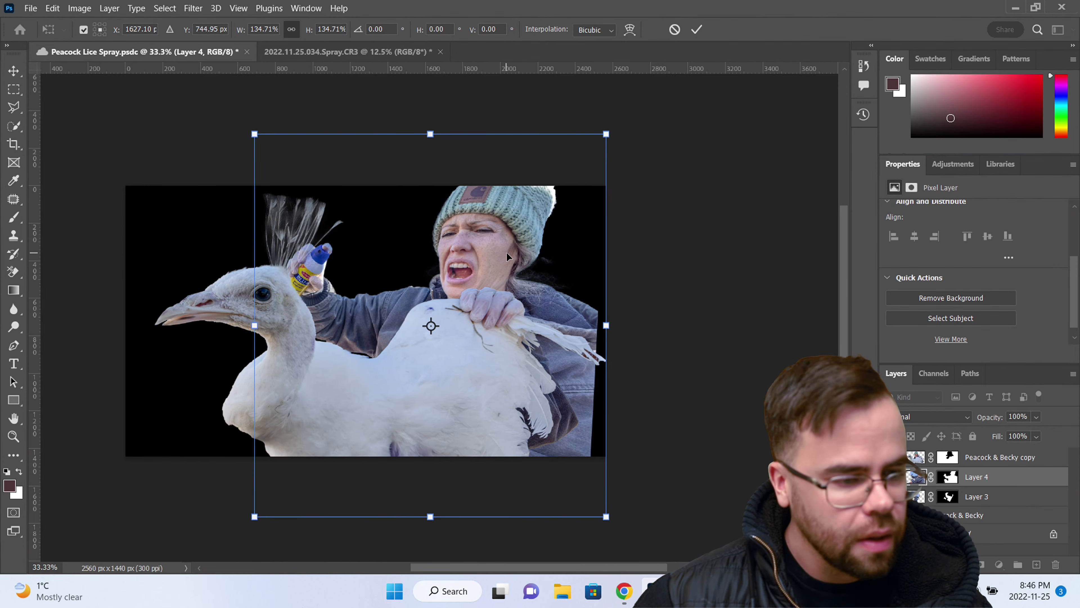
{"action": "left_click_drag", "start_coordinate": [498, 356], "coordinate": [490, 328]}
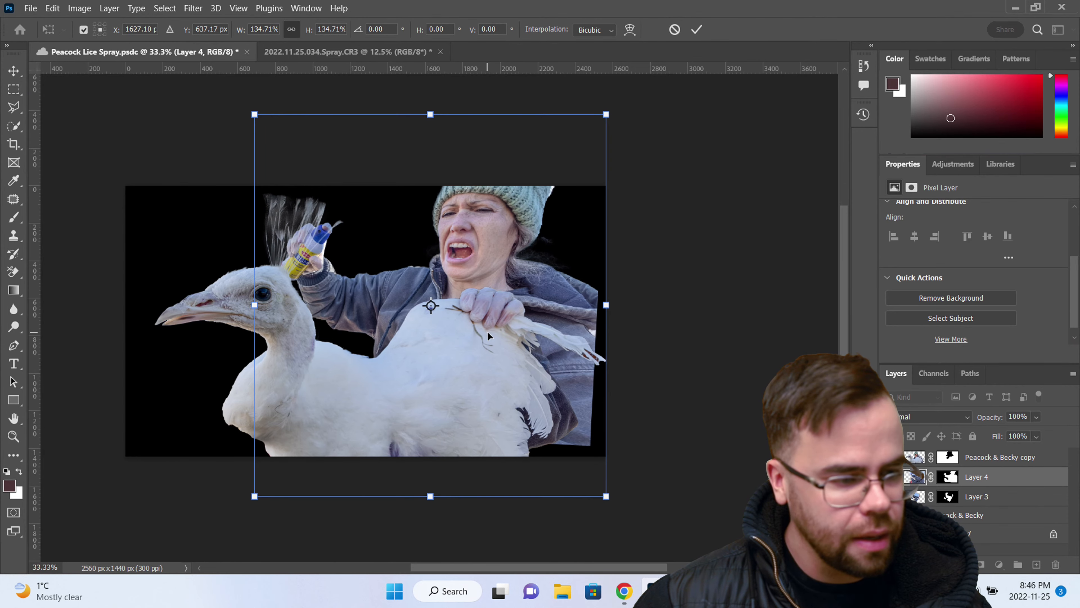
{"action": "key", "text": "ctrl+z"}
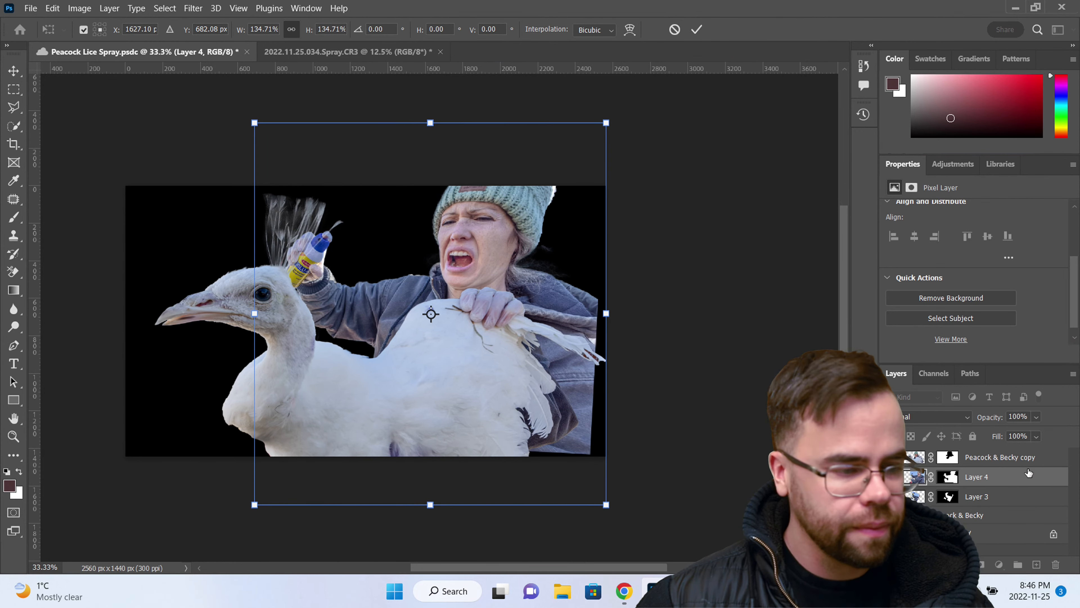
Step: Try to bend the peacock's head with Puppet Warp, using pins on the body, neck and head
{"action": "left_click", "coordinate": [995, 457]}
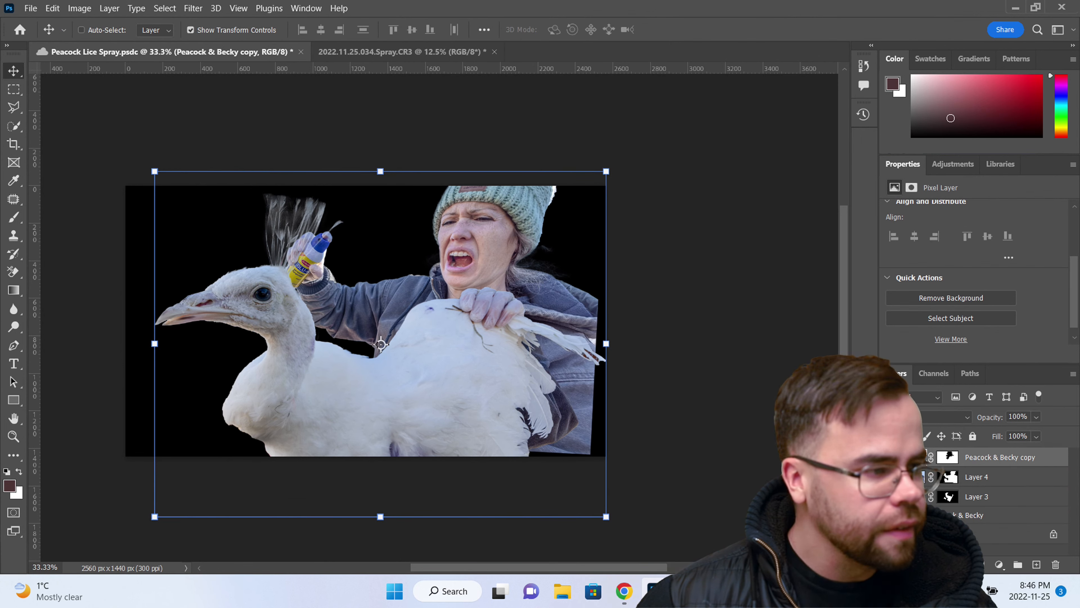
{"action": "left_click", "coordinate": [52, 9]}
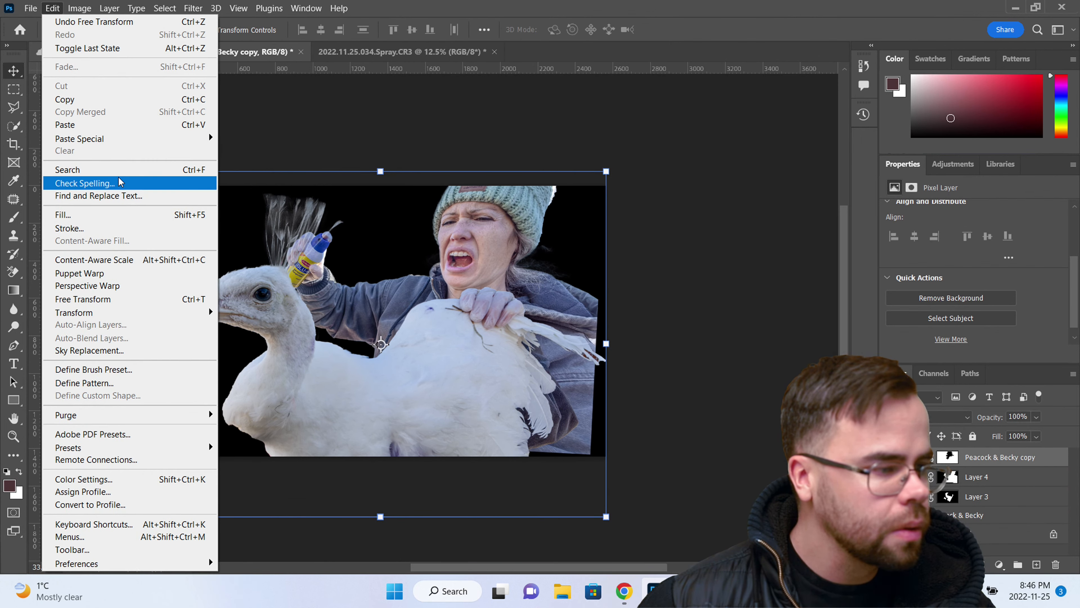
{"action": "left_click", "coordinate": [104, 274]}
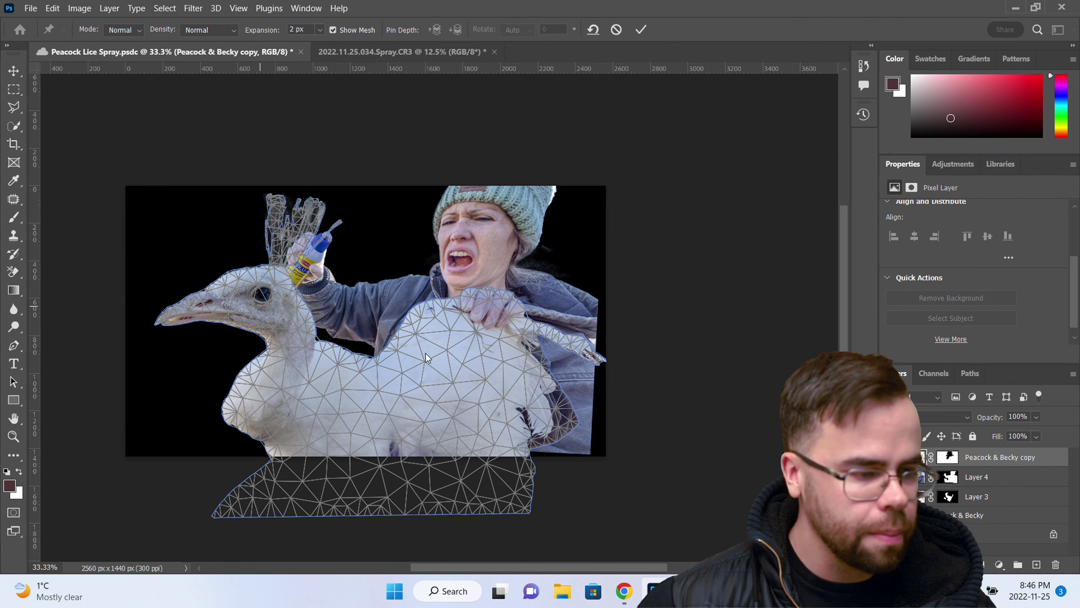
{"action": "left_click", "coordinate": [444, 382]}
{"action": "left_click", "coordinate": [291, 376]}
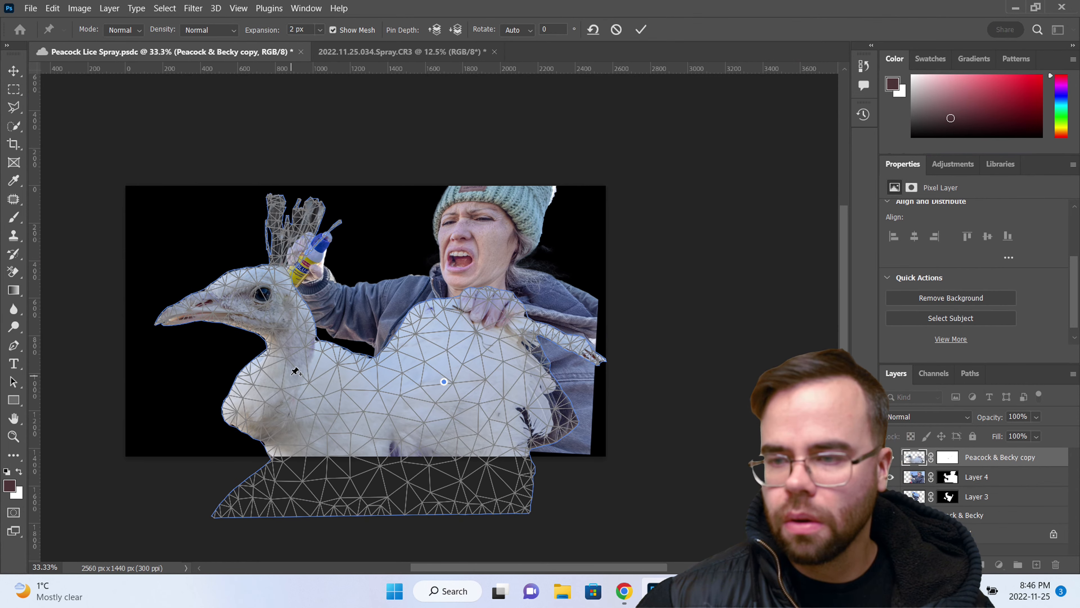
{"action": "left_click_drag", "start_coordinate": [288, 303], "coordinate": [273, 295]}
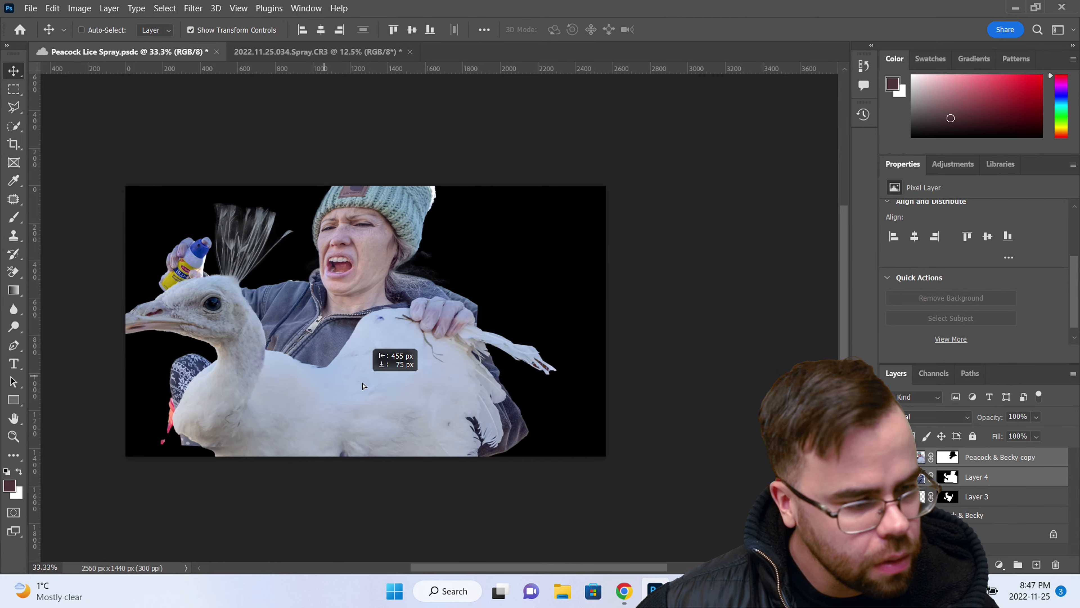
Step: Reposition the peacock copy layer and Layer 4 together and rotate them slightly counterclockwise
{"action": "left_click_drag", "start_coordinate": [366, 370], "coordinate": [372, 370]}
{"action": "left_click_drag", "start_coordinate": [630, 319], "coordinate": [613, 284]}
{"action": "key", "text": "ctrl+t"}
{"action": "left_click_drag", "start_coordinate": [426, 319], "coordinate": [431, 351]}
{"action": "key", "text": "Return"}
Step: Distort the woman on Layer 4 by pulling the corner beyond her hat inward, and shift her toward the peacock's tail
{"action": "left_click", "coordinate": [984, 472]}
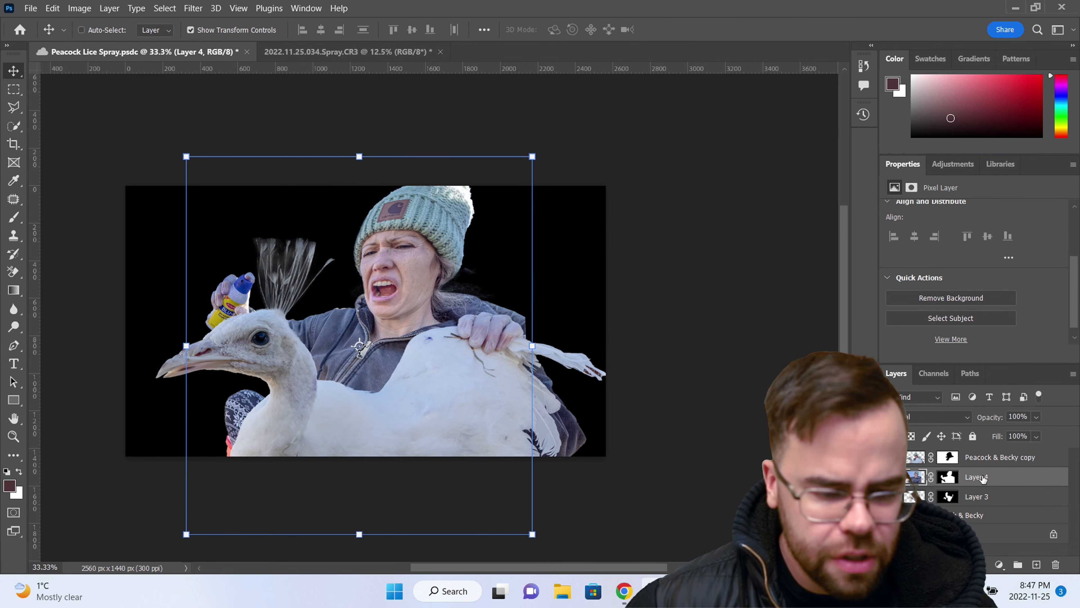
{"action": "key", "text": "ctrl"}
{"action": "left_click_drag", "start_coordinate": [534, 160], "coordinate": [486, 188]}
{"action": "left_click_drag", "start_coordinate": [470, 222], "coordinate": [505, 220]}
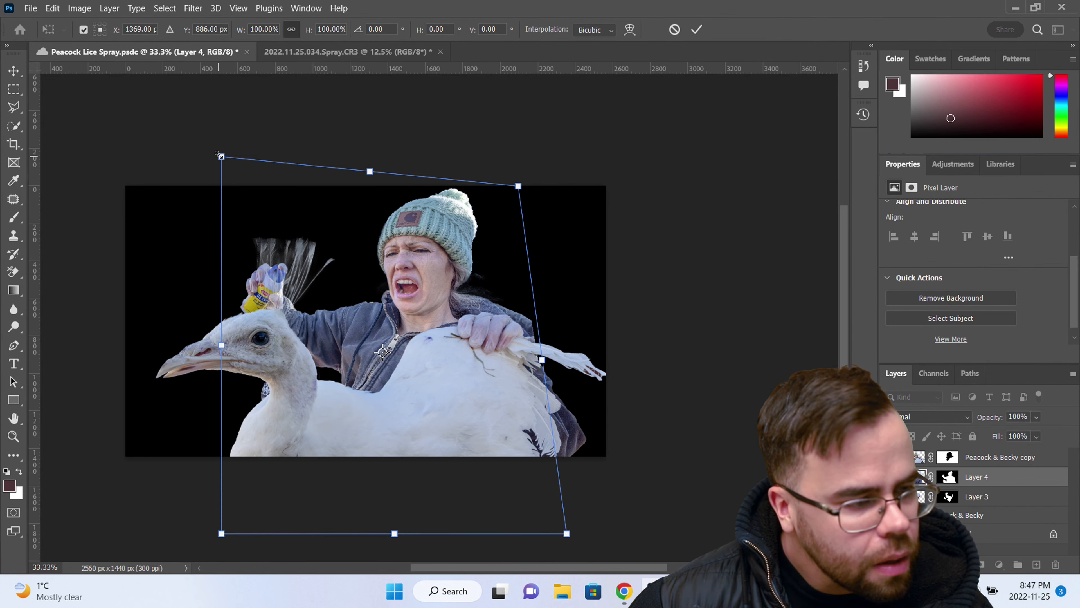
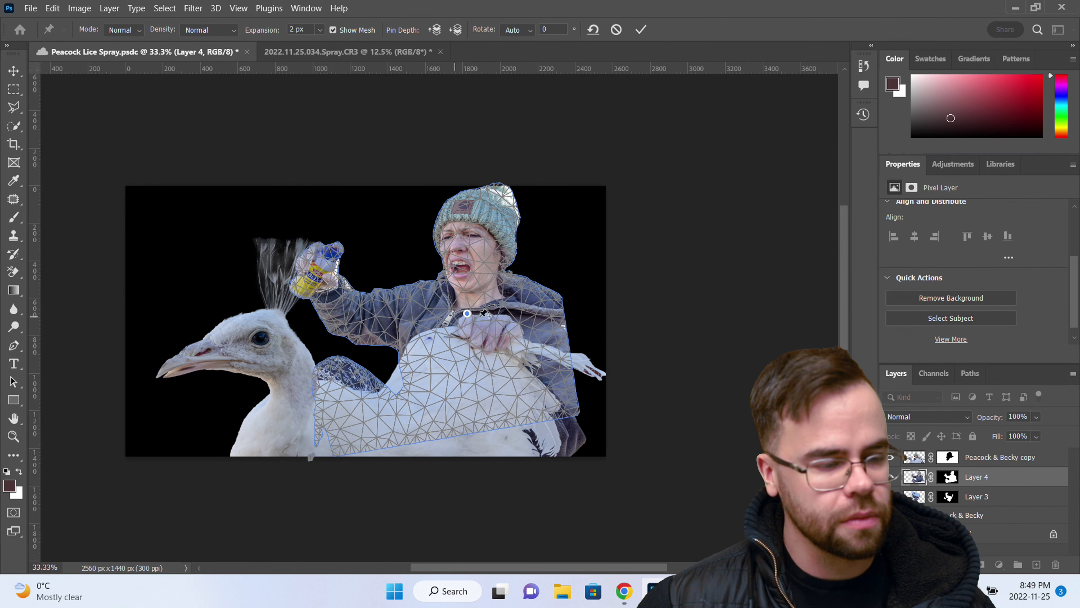
Step: Anchor Layer 4 with Puppet Warp pins on the covered body area and delete the two pins on the woman's spraying arm
{"action": "left_click", "coordinate": [460, 418]}
{"action": "left_click", "coordinate": [411, 303]}
{"action": "left_click", "coordinate": [362, 322]}
{"action": "left_click_drag", "start_coordinate": [340, 376], "coordinate": [335, 396]}
{"action": "right_click", "coordinate": [362, 322]}
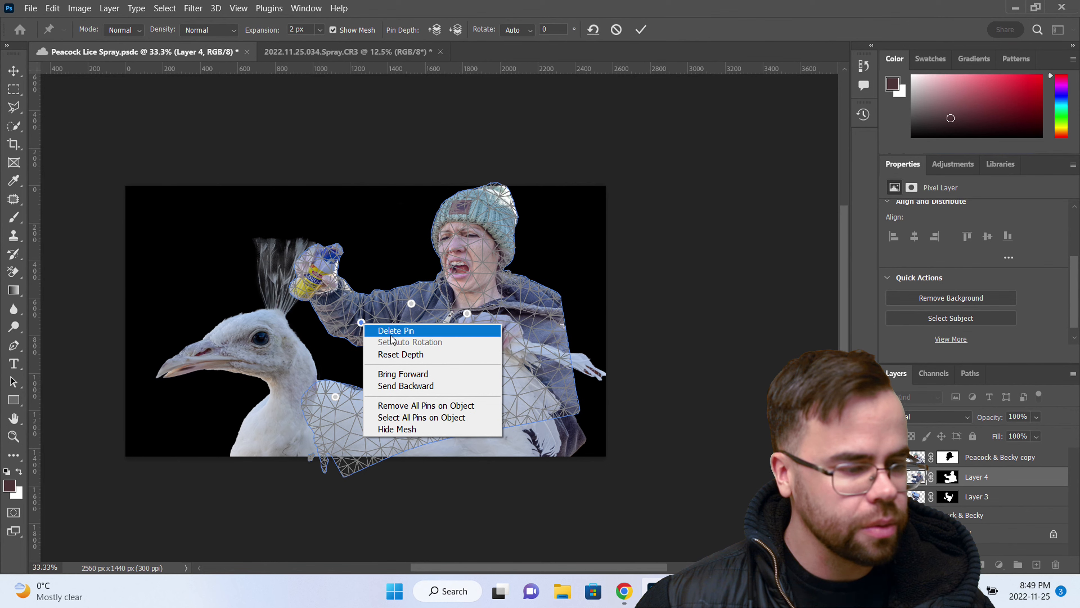
{"action": "left_click", "coordinate": [383, 330]}
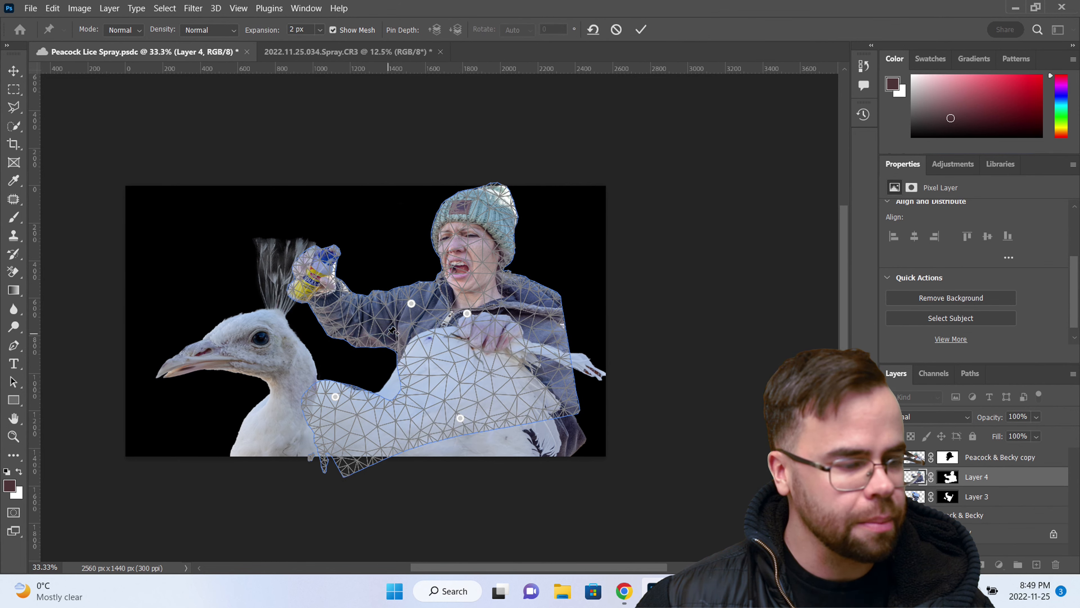
{"action": "right_click", "coordinate": [411, 304]}
{"action": "left_click", "coordinate": [438, 314]}
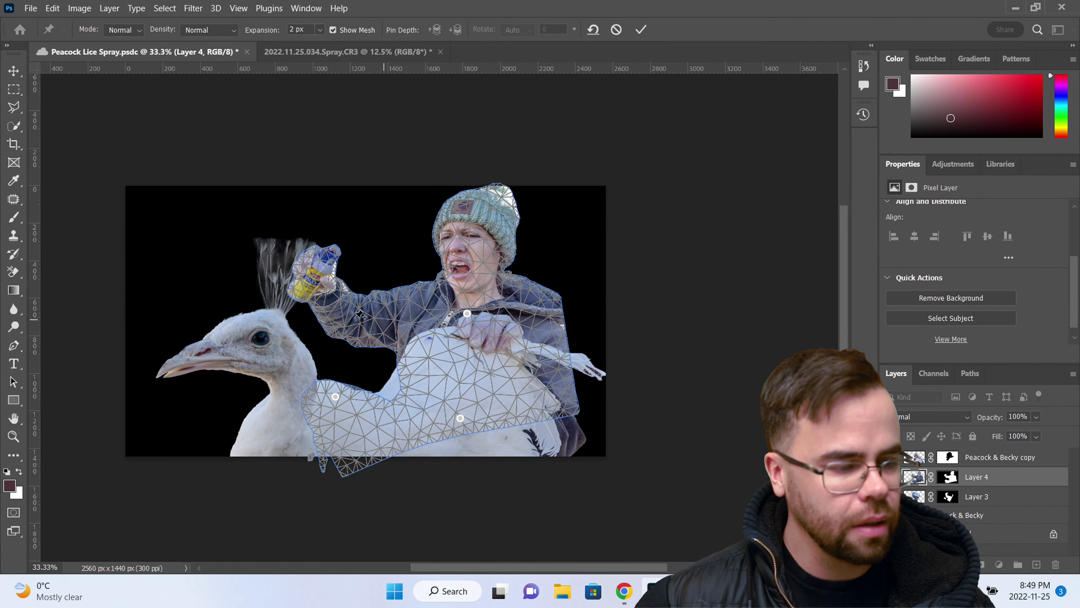
Step: Bend the woman's spraying arm upward with a Puppet Warp pin near her elbow, apply the warp and save the document
{"action": "left_click_drag", "start_coordinate": [361, 315], "coordinate": [377, 296]}
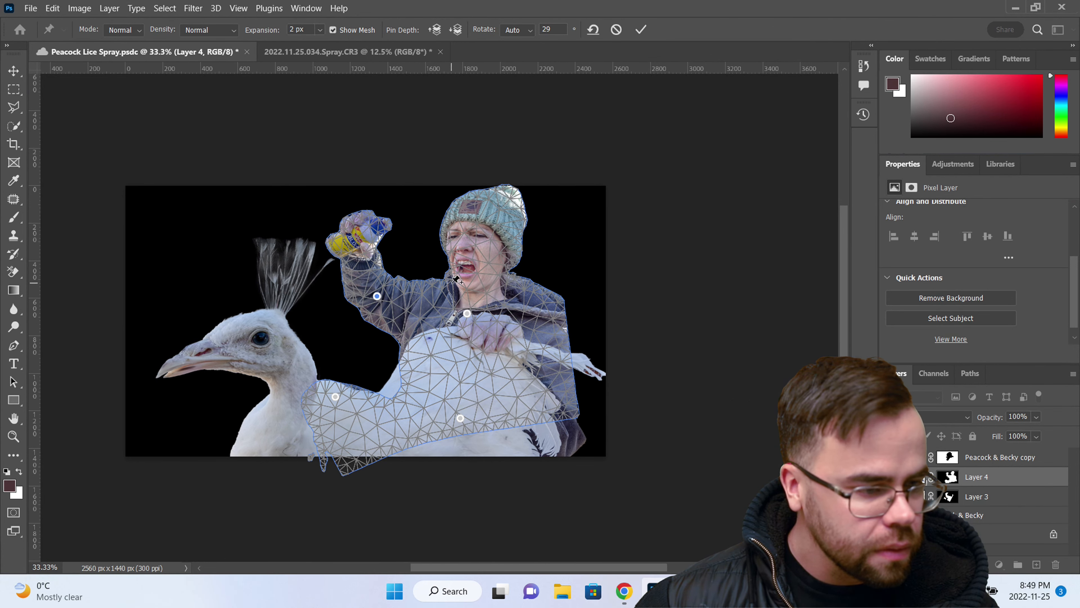
{"action": "key", "text": "Return"}
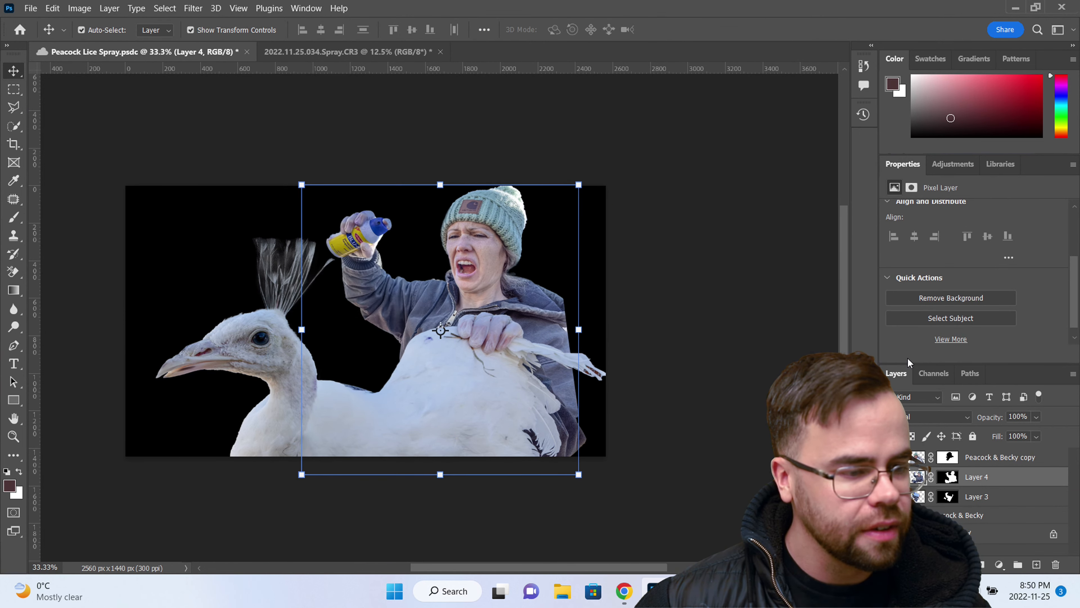
{"action": "key", "text": "ctrl+s"}
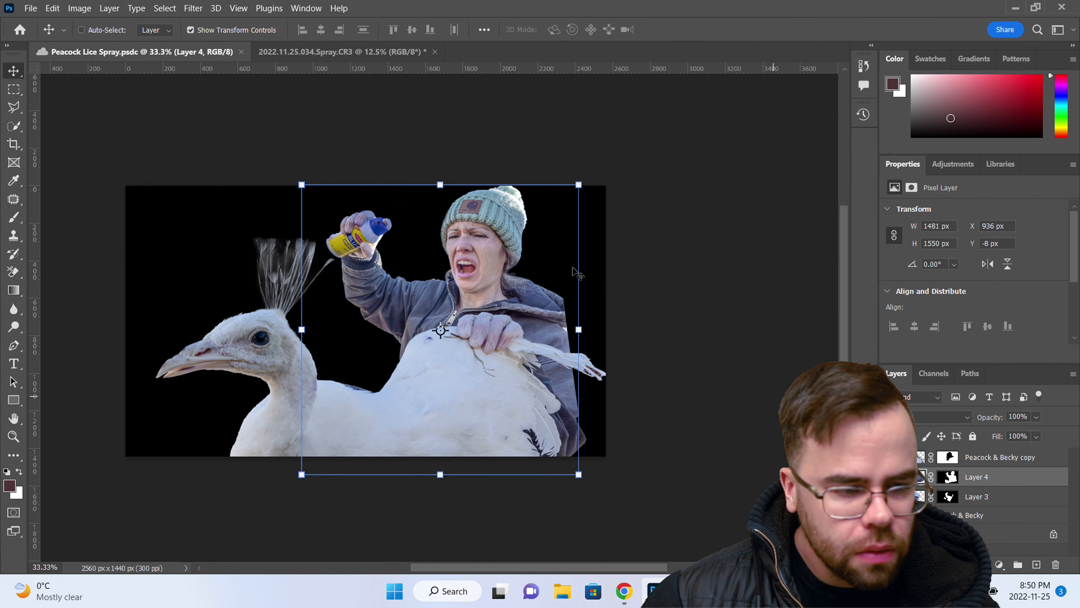
Step: Rotate the woman on Layer 4 slightly counterclockwise and move her so the spray bottle sits beside the peacock's crest
{"action": "left_click_drag", "start_coordinate": [568, 206], "coordinate": [556, 183]}
{"action": "left_click_drag", "start_coordinate": [532, 259], "coordinate": [512, 276]}
{"action": "key", "text": "Return"}
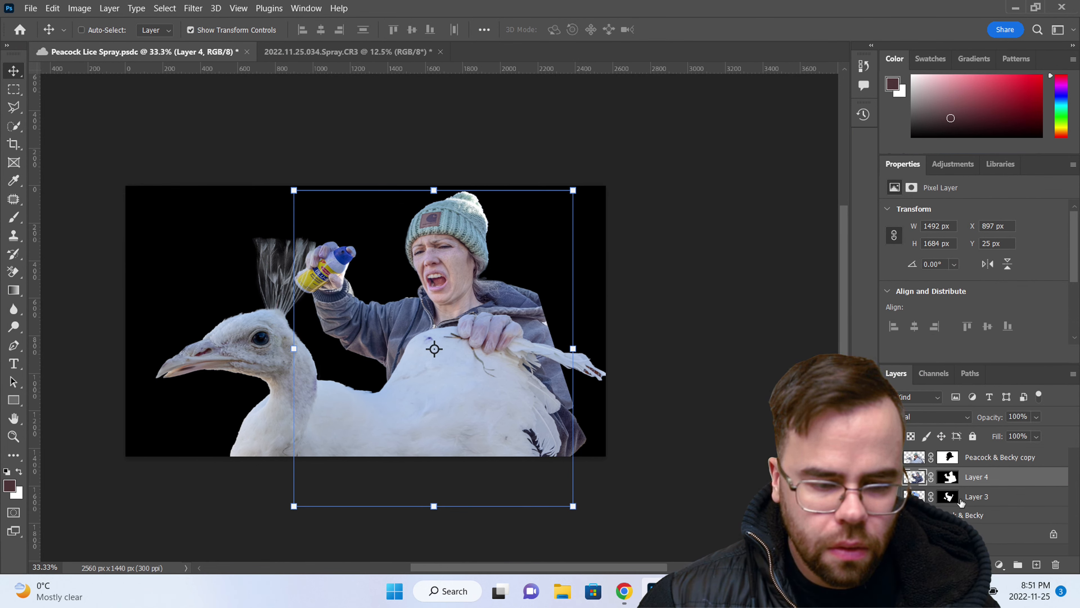
Step: Raise the peacock's head and chest on Peacock & Becky copy with Puppet Warp pins, apply it, and select the layer's mask
{"action": "left_click", "coordinate": [995, 456]}
{"action": "left_click", "coordinate": [53, 8]}
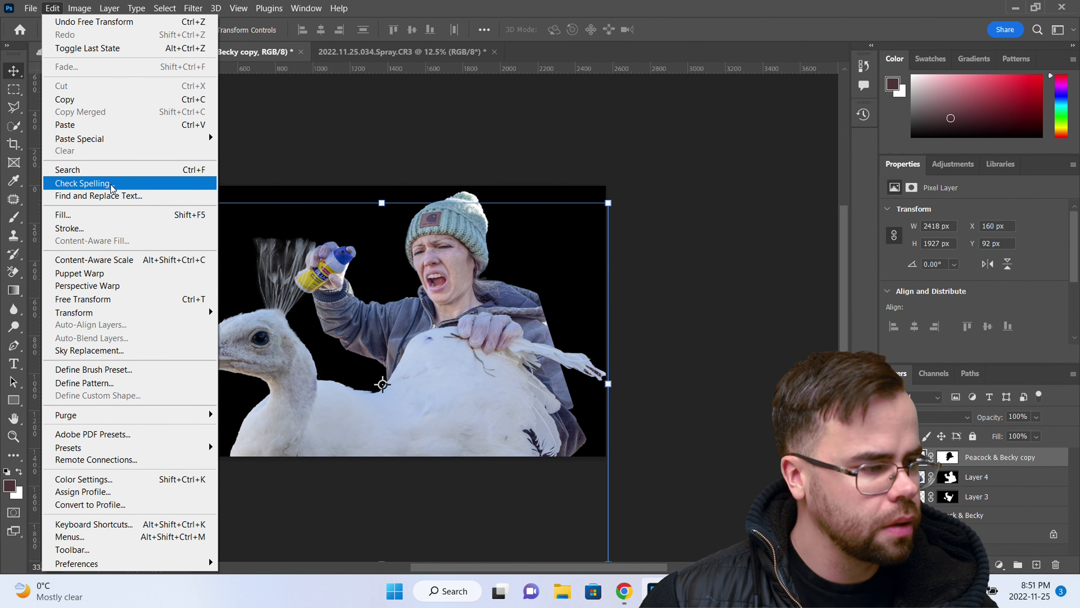
{"action": "left_click", "coordinate": [107, 272]}
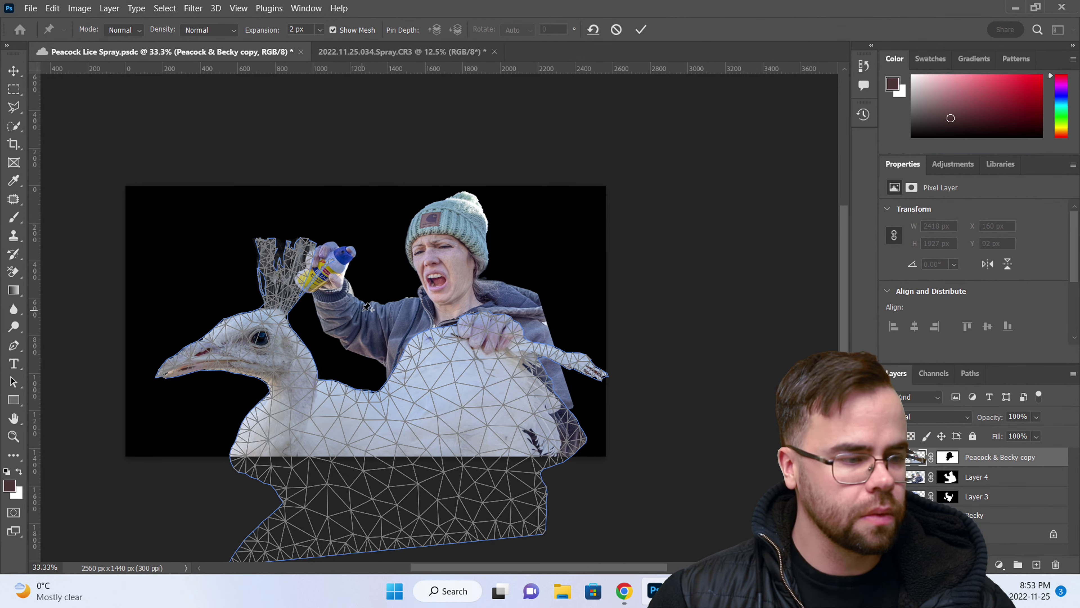
{"action": "key", "text": "Escape"}
{"action": "left_click", "coordinate": [52, 8]}
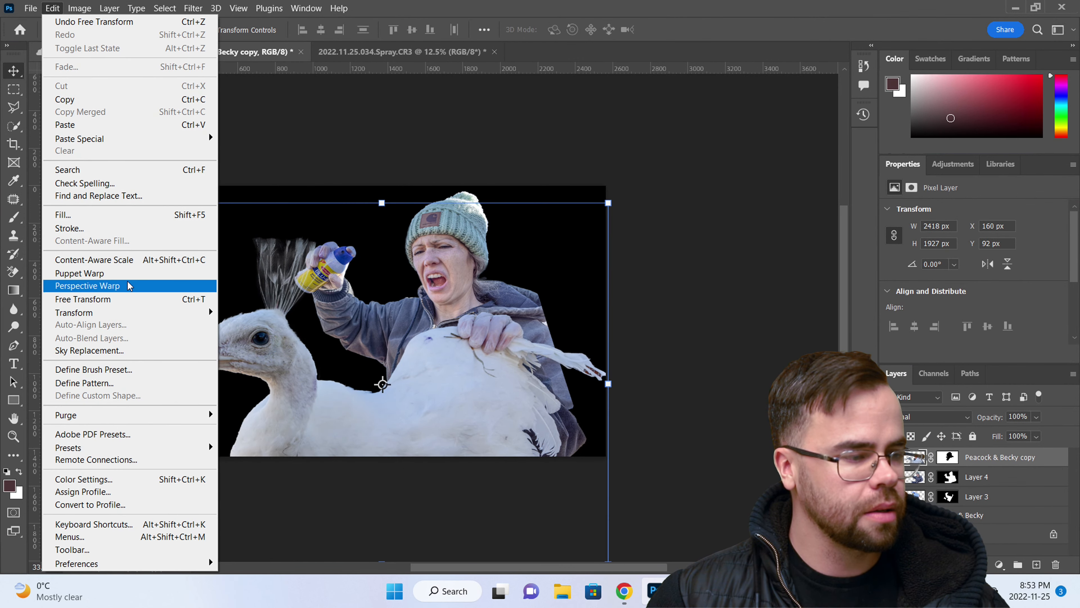
{"action": "left_click", "coordinate": [107, 274]}
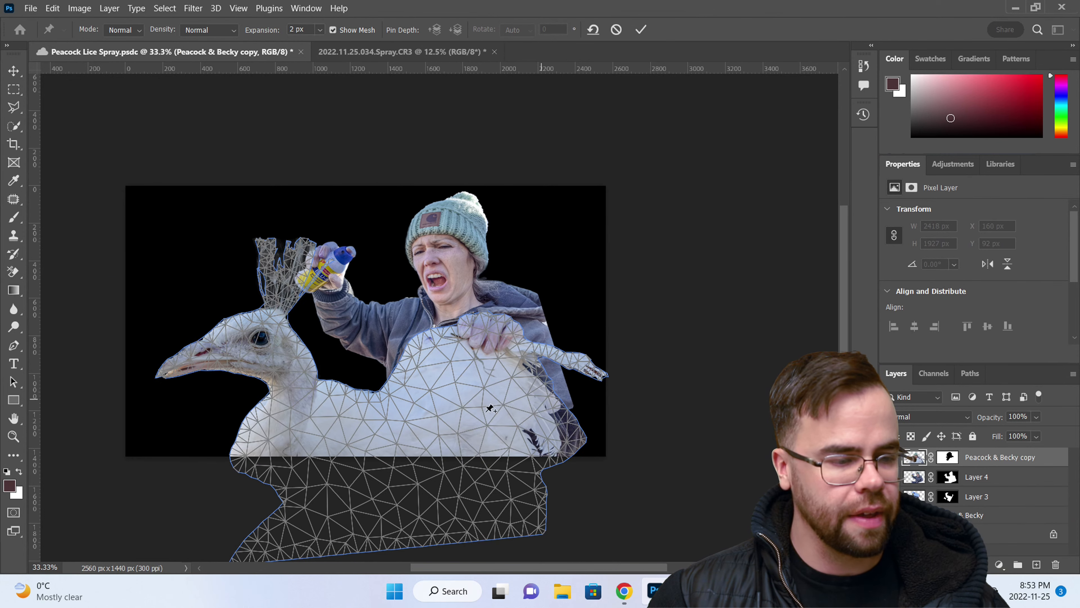
{"action": "left_click", "coordinate": [438, 422]}
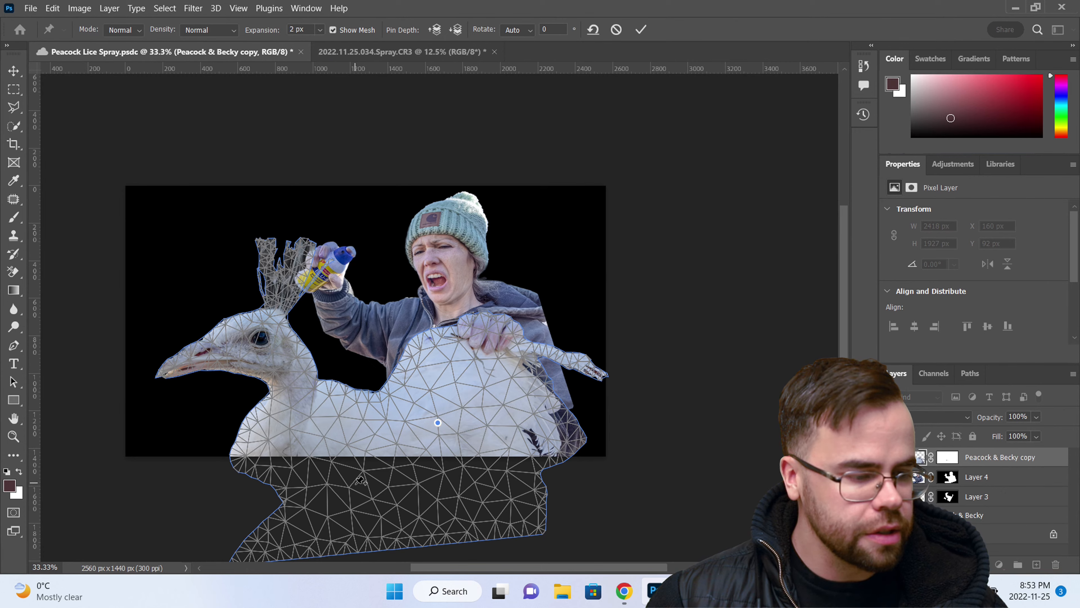
{"action": "left_click_drag", "start_coordinate": [332, 502], "coordinate": [289, 466]}
{"action": "left_click_drag", "start_coordinate": [297, 351], "coordinate": [277, 338]}
{"action": "key", "text": "Return"}
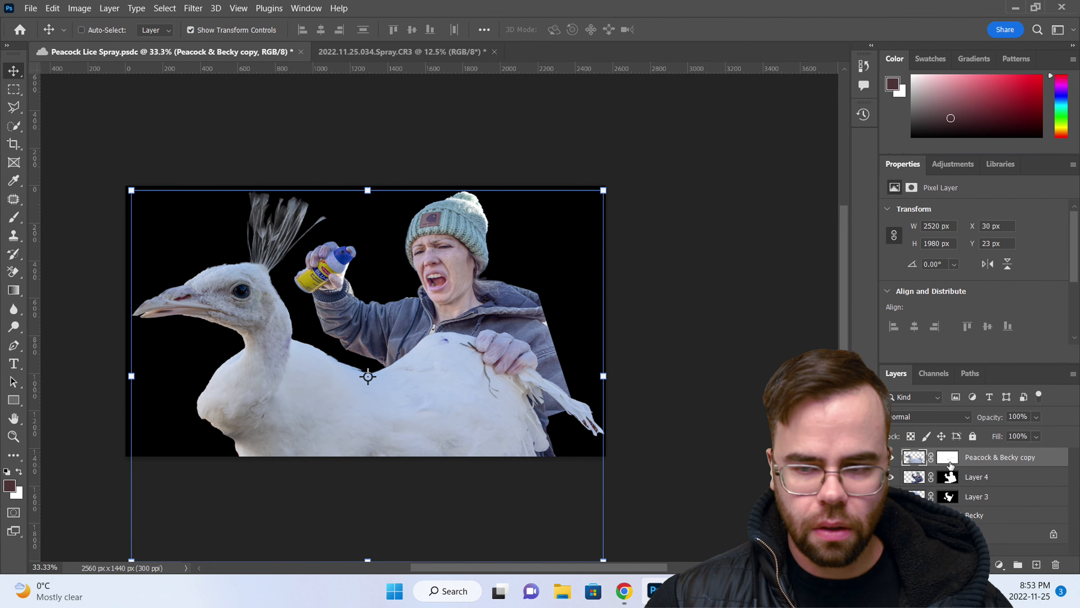
{"action": "left_click", "coordinate": [948, 459]}
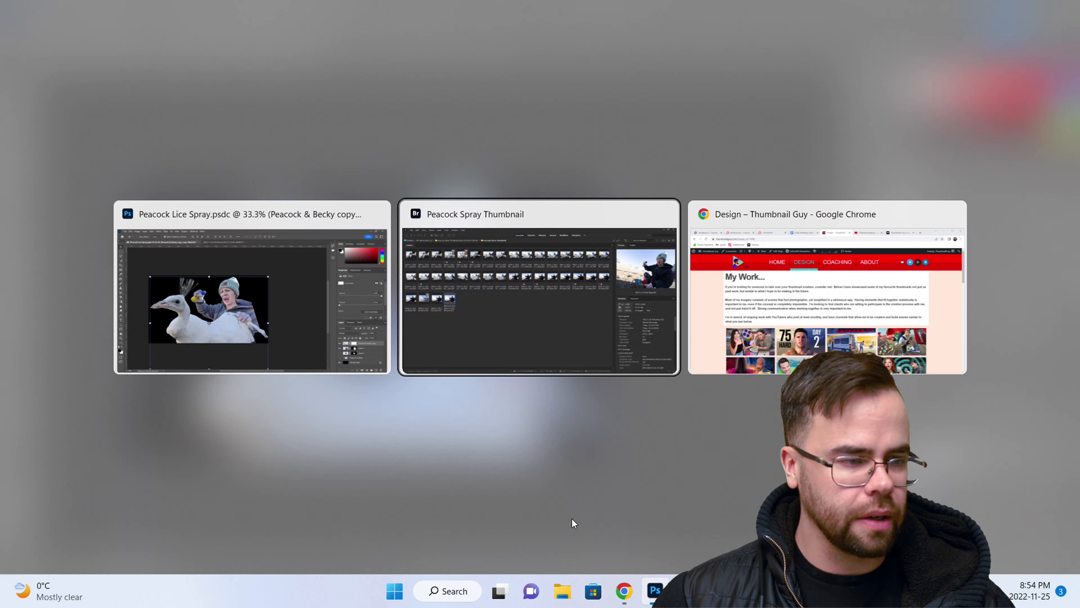
Step: Switch to Bridge and compare the Spray and Peacock photos in the Peacock Spray Thumbnail folder
{"action": "key", "text": "alt+Tab"}
{"action": "left_click", "coordinate": [418, 231]}
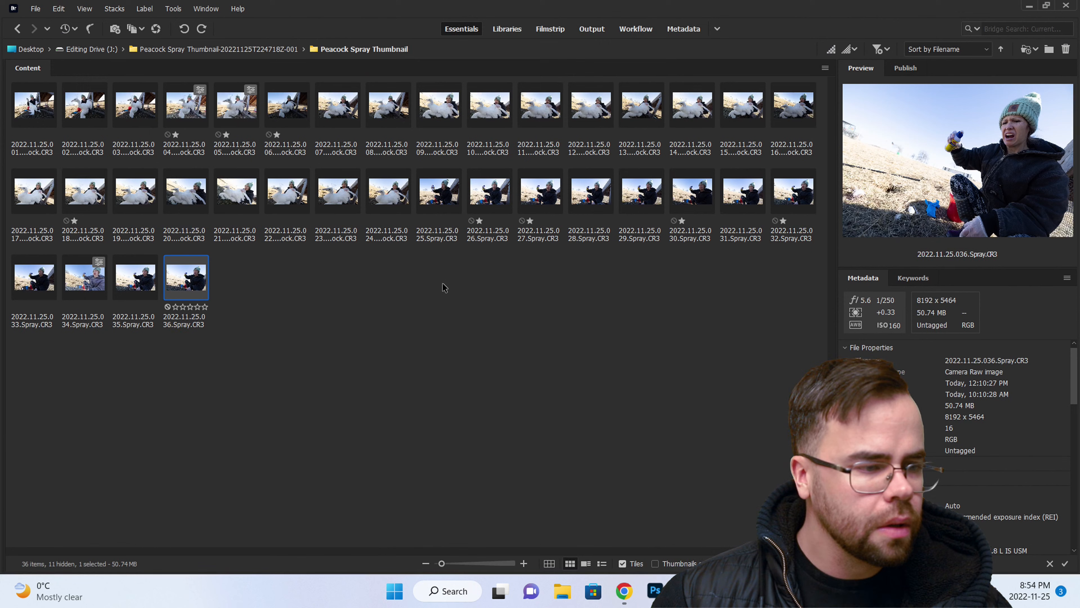
{"action": "left_click", "coordinate": [396, 204]}
{"action": "key", "text": "Right"}
{"action": "key", "text": "Right"}
{"action": "key", "text": "Right"}
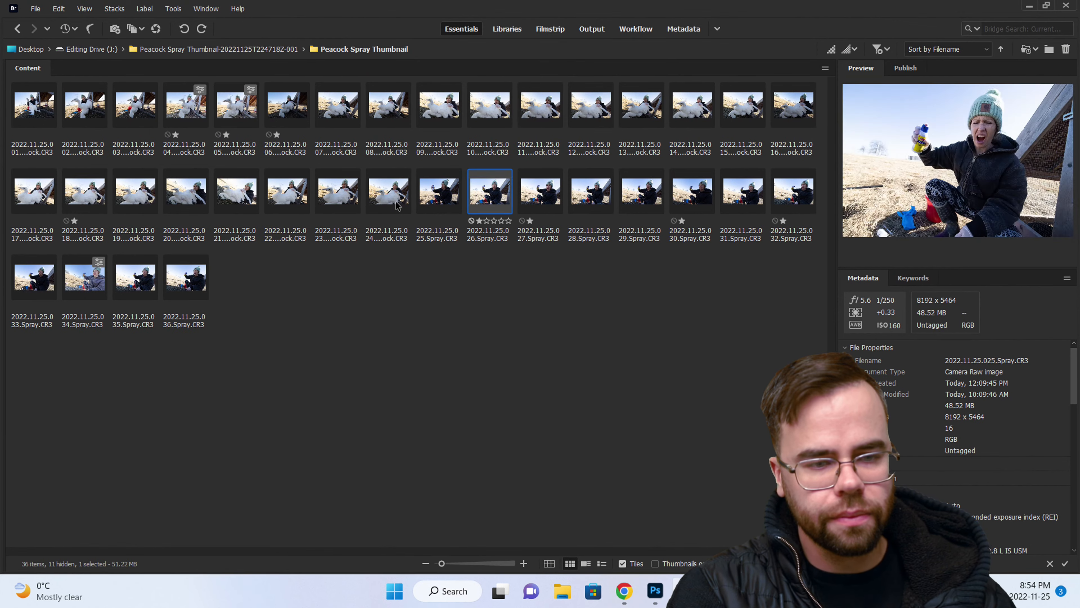
{"action": "key", "text": "Right"}
{"action": "key", "text": "Right"}
{"action": "key", "text": "Right"}
{"action": "key", "text": "Right"}
{"action": "key", "text": "Right"}
{"action": "key", "text": "Right"}
{"action": "key", "text": "Right"}
{"action": "key", "text": "Right"}
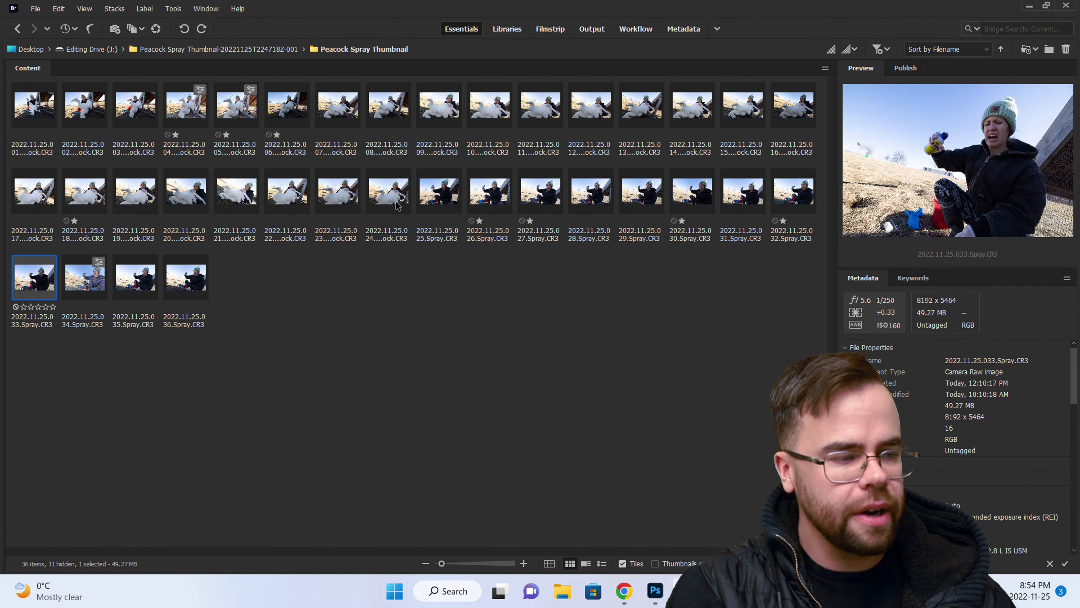
{"action": "key", "text": "Right"}
{"action": "key", "text": "Left"}
{"action": "key", "text": "Left"}
{"action": "key", "text": "Left"}
{"action": "key", "text": "Left"}
{"action": "key", "text": "Left"}
{"action": "key", "text": "Left"}
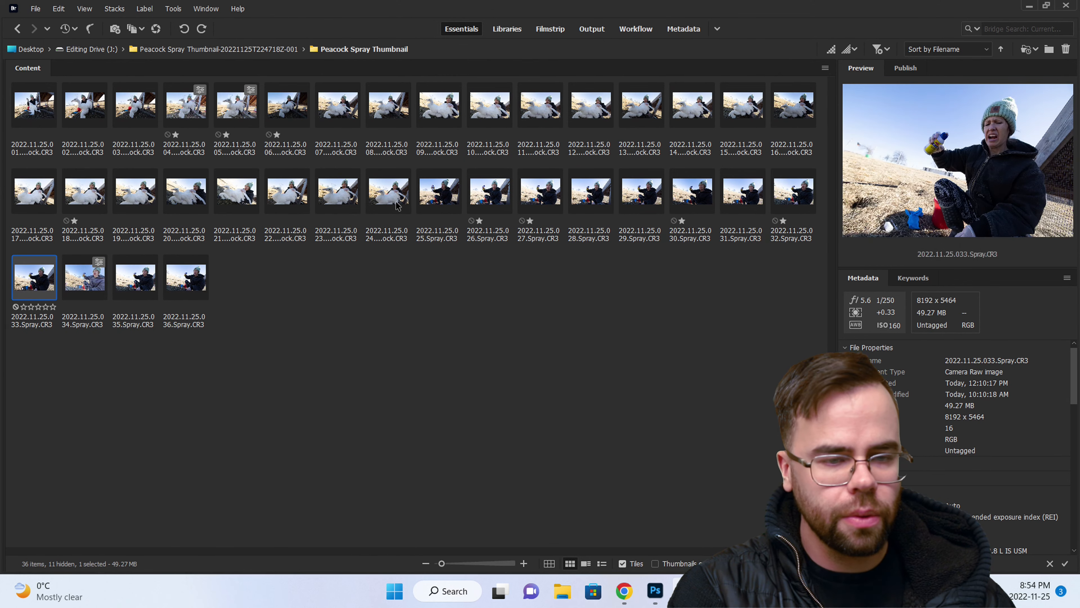
{"action": "key", "text": "Left"}
{"action": "key", "text": "Left"}
{"action": "key", "text": "Left"}
{"action": "key", "text": "Left"}
{"action": "key", "text": "Left"}
{"action": "key", "text": "Left"}
{"action": "key", "text": "Left"}
{"action": "key", "text": "Left"}
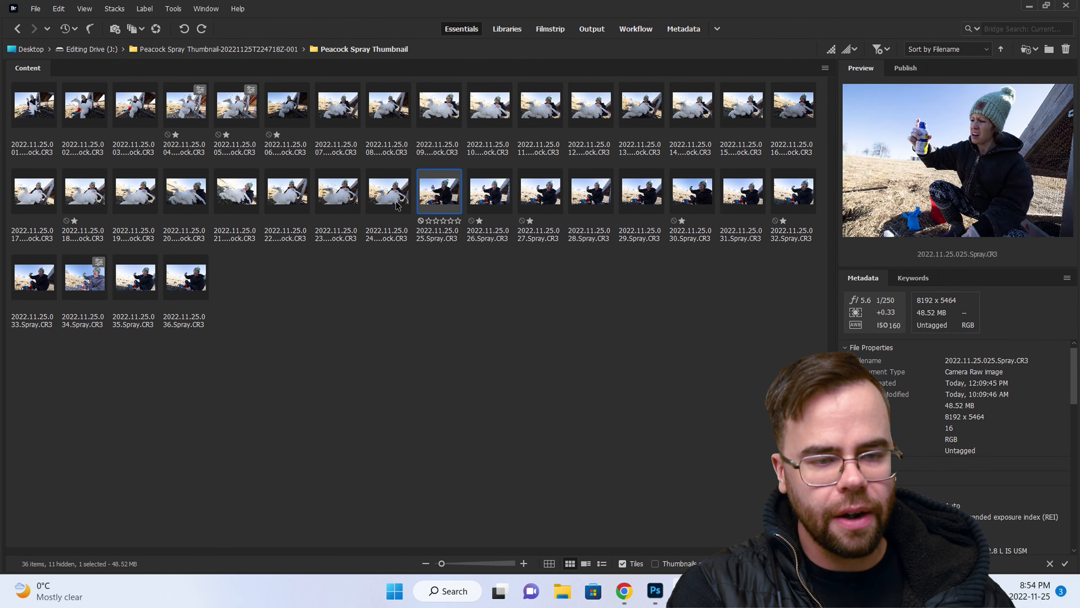
{"action": "key", "text": "Left"}
{"action": "key", "text": "Left"}
{"action": "key", "text": "Left"}
{"action": "key", "text": "Left"}
{"action": "key", "text": "Left"}
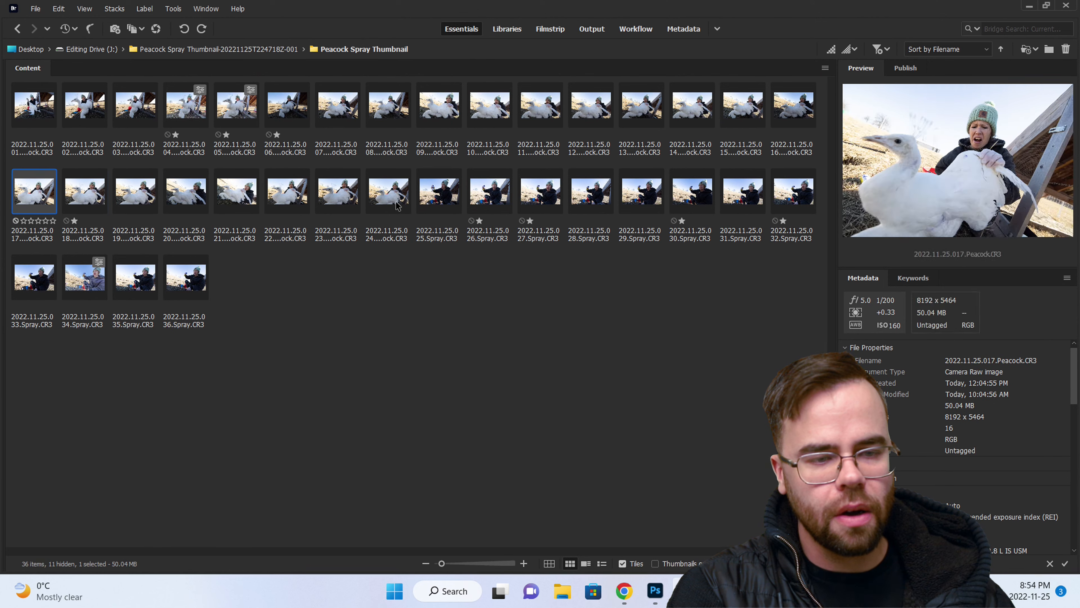
{"action": "key", "text": "Left"}
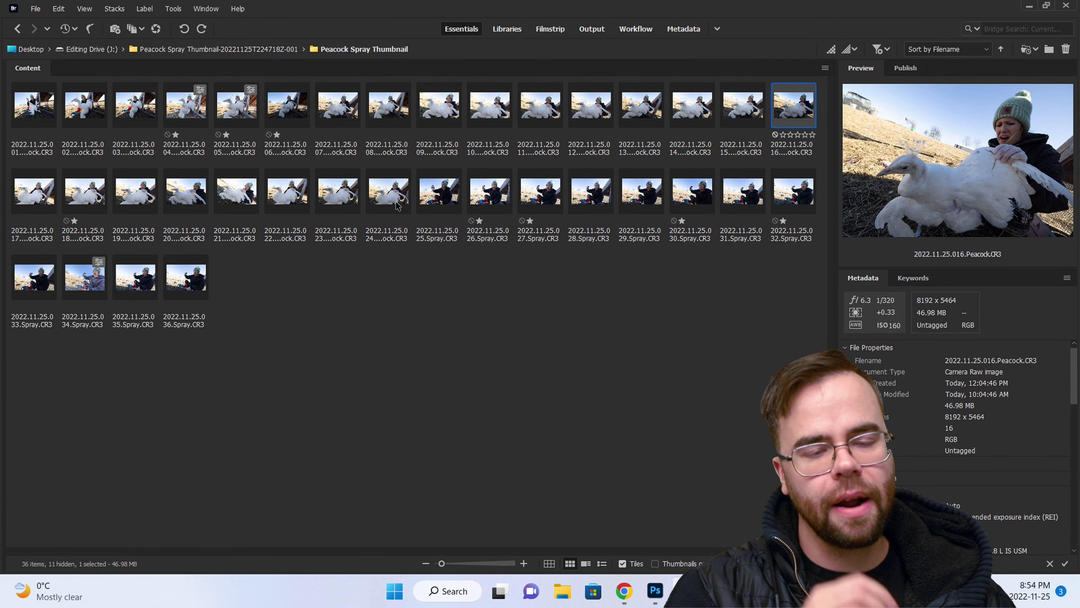